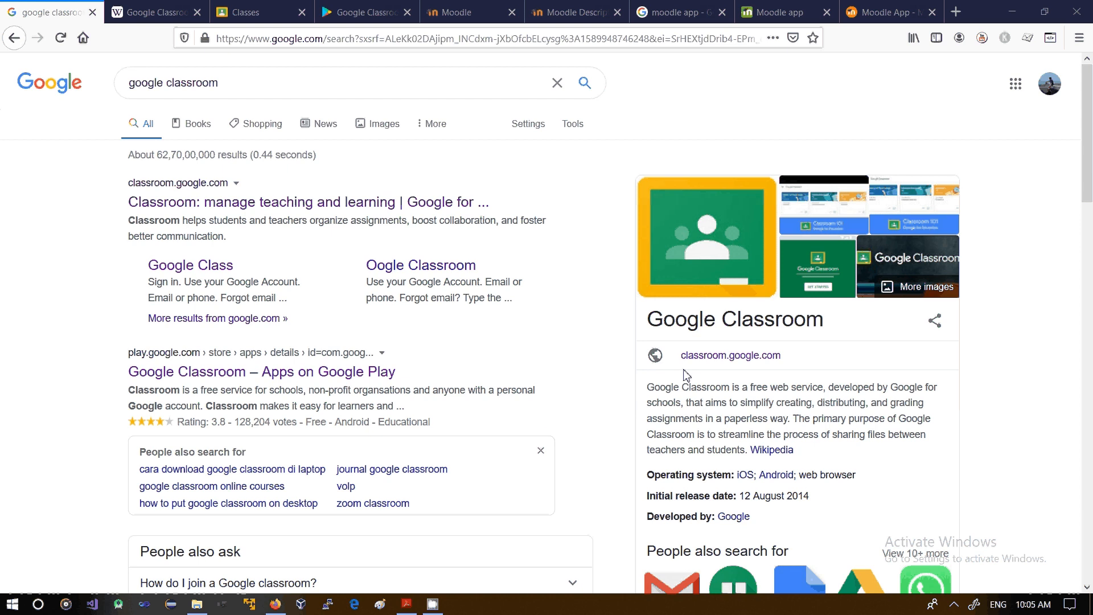
Step: Read the Google Classroom summary in the search results, including its purpose, operating systems, release date and developer
drag(653, 329, 806, 321)
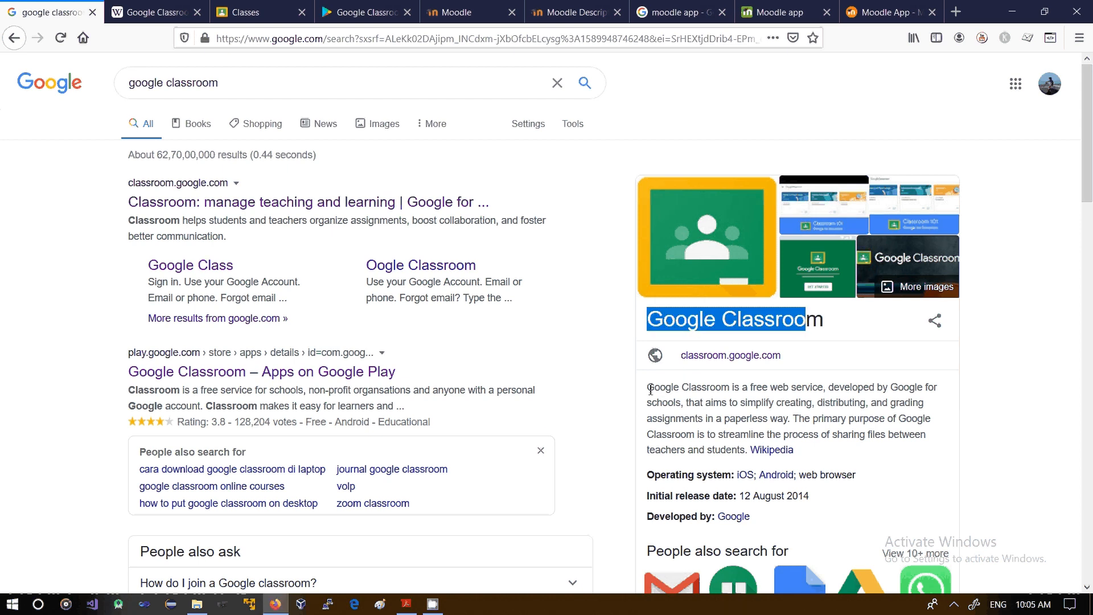
drag(648, 388, 721, 396)
click(913, 397)
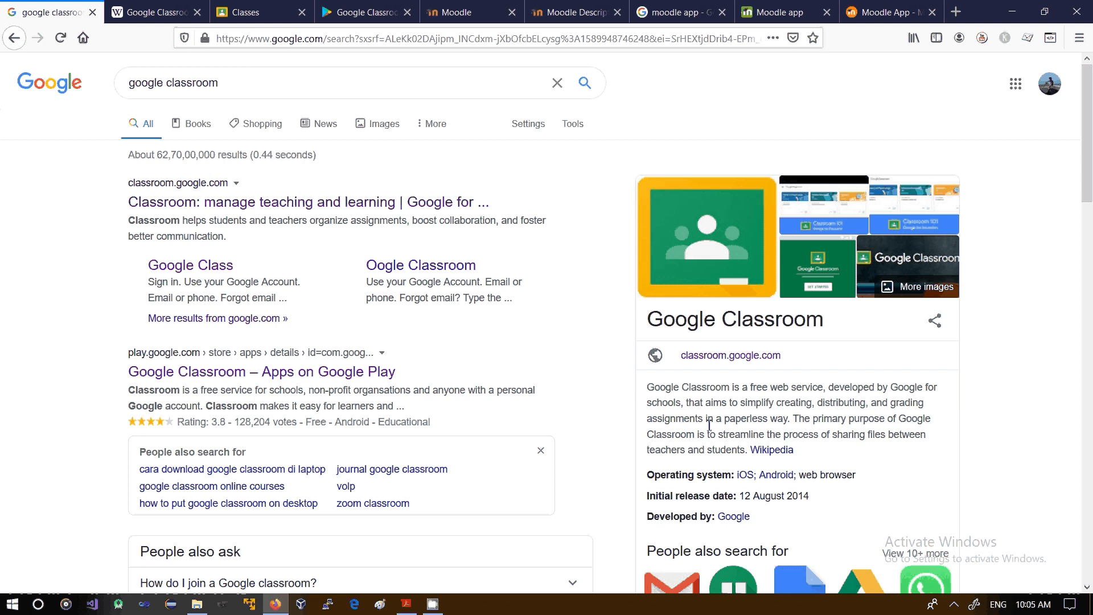
drag(729, 422, 788, 422)
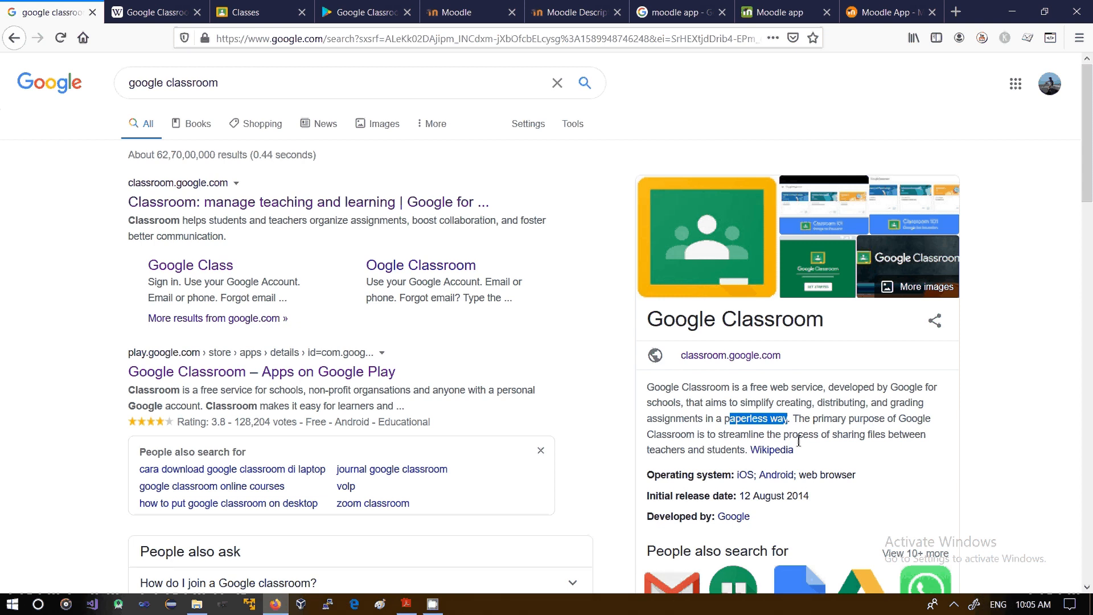
drag(837, 438, 909, 435)
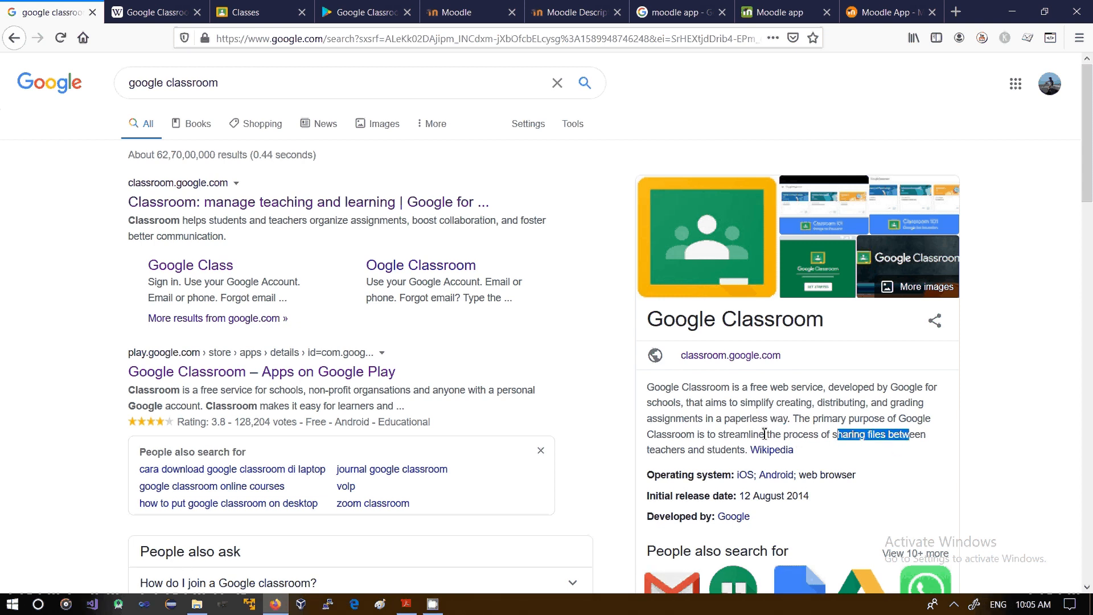
drag(650, 450, 734, 451)
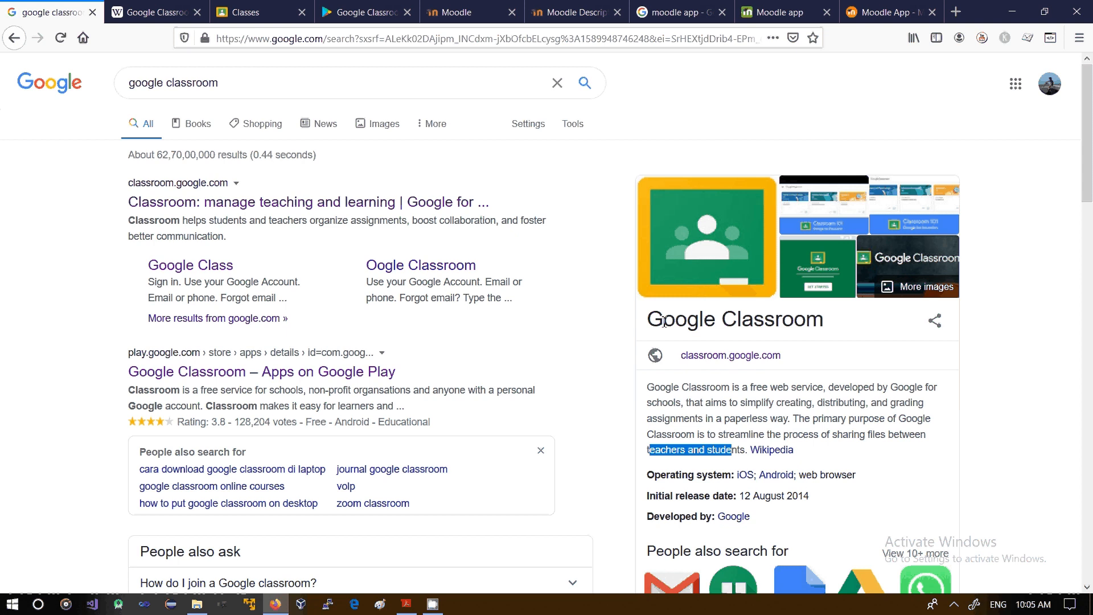
drag(662, 320, 764, 332)
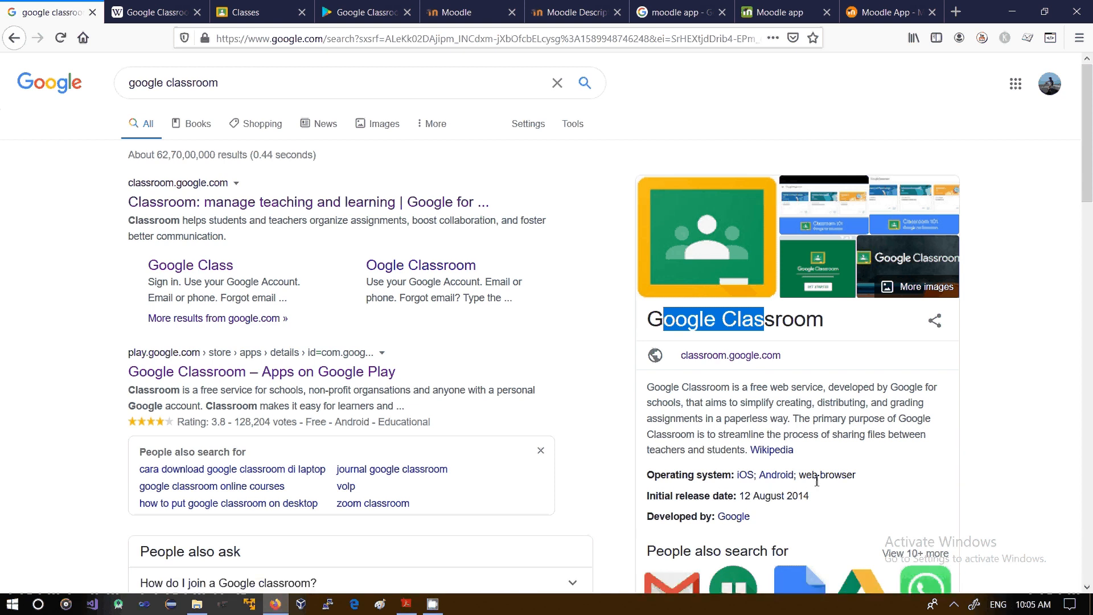
drag(817, 477, 846, 476)
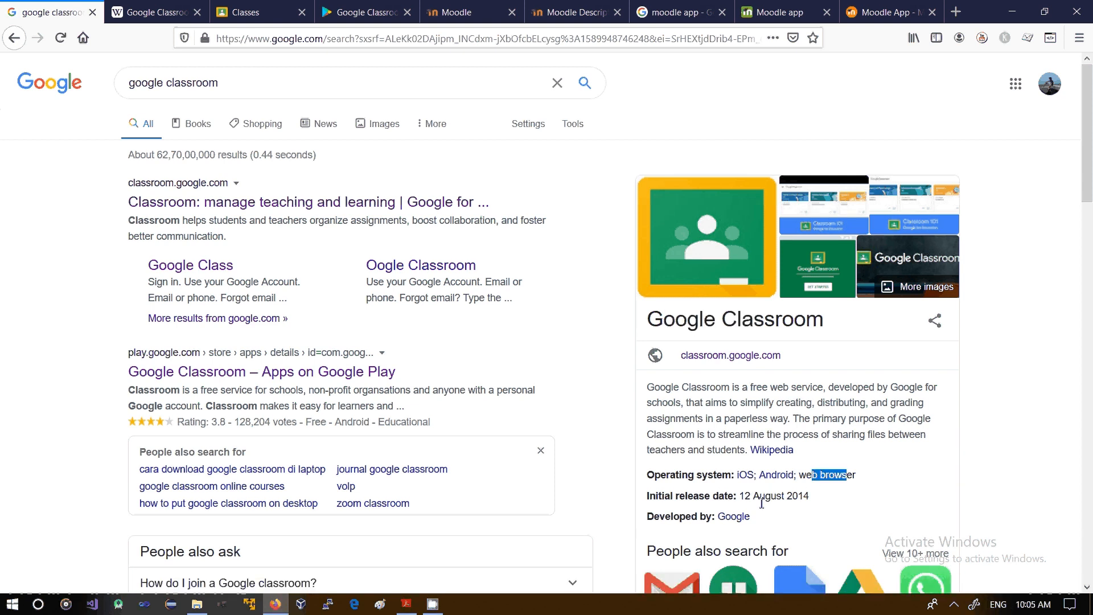
drag(745, 497, 794, 496)
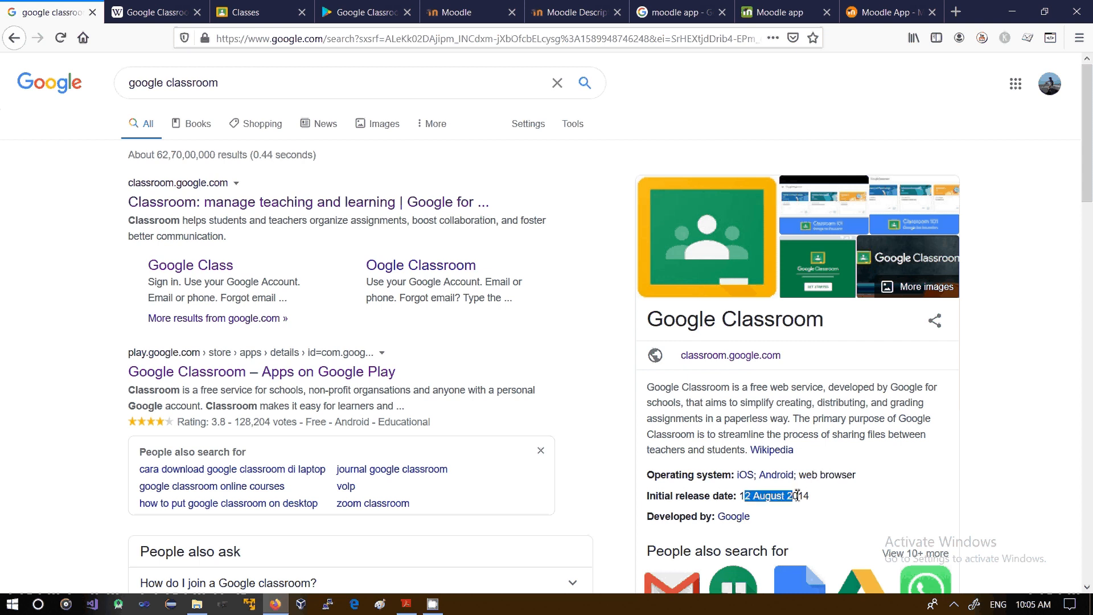
click(814, 499)
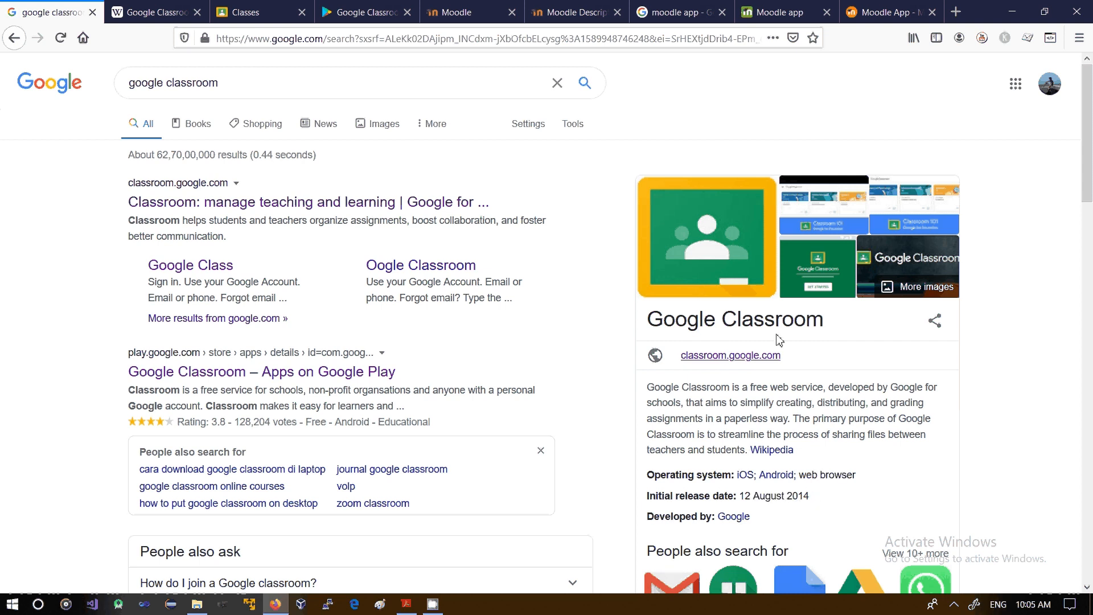
drag(759, 519, 718, 518)
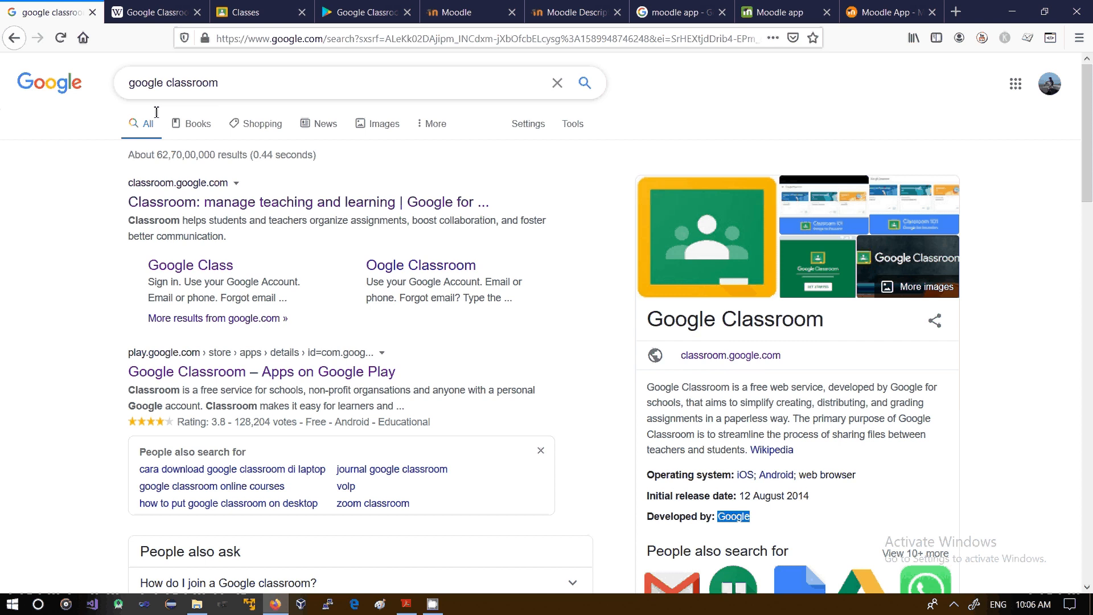
Step: Review the Google Classroom listing on Google Play, expanding the full app description to read its benefits
click(236, 7)
click(339, 13)
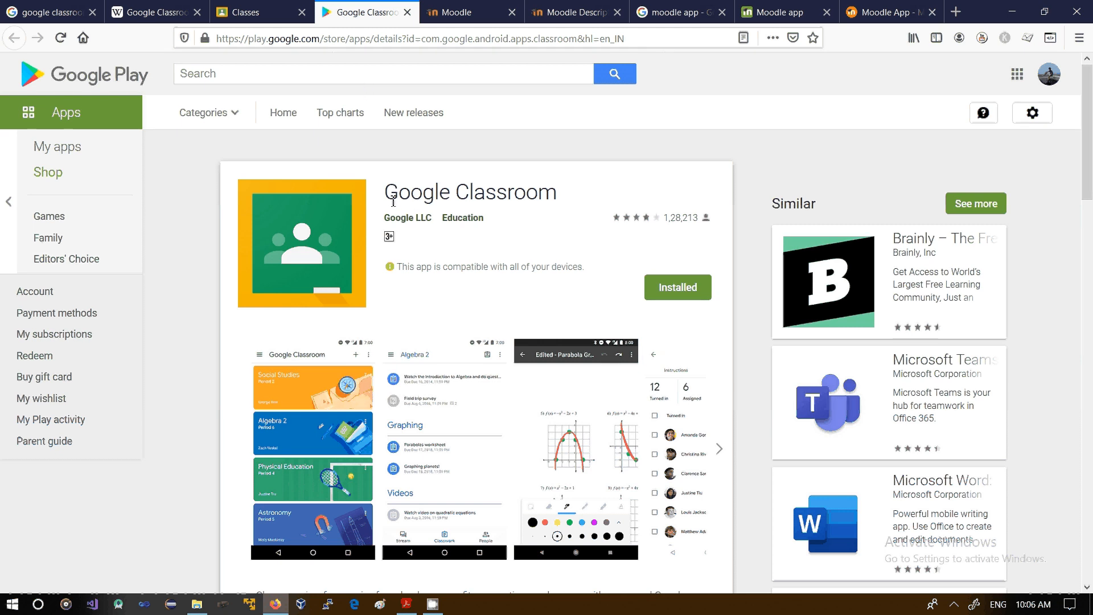
drag(393, 200, 519, 211)
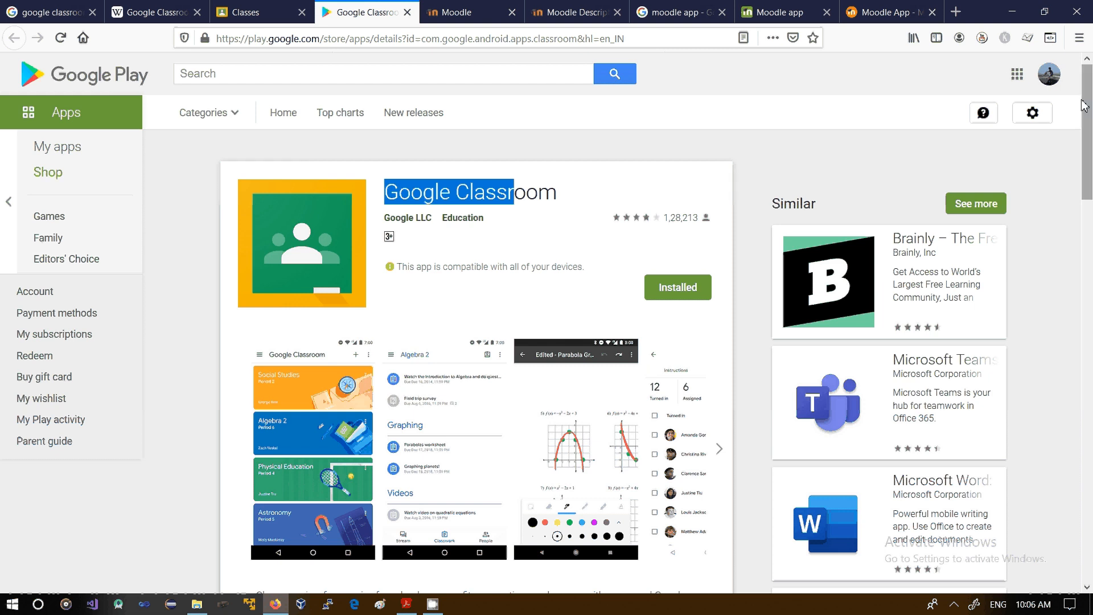
drag(1085, 105, 1091, 132)
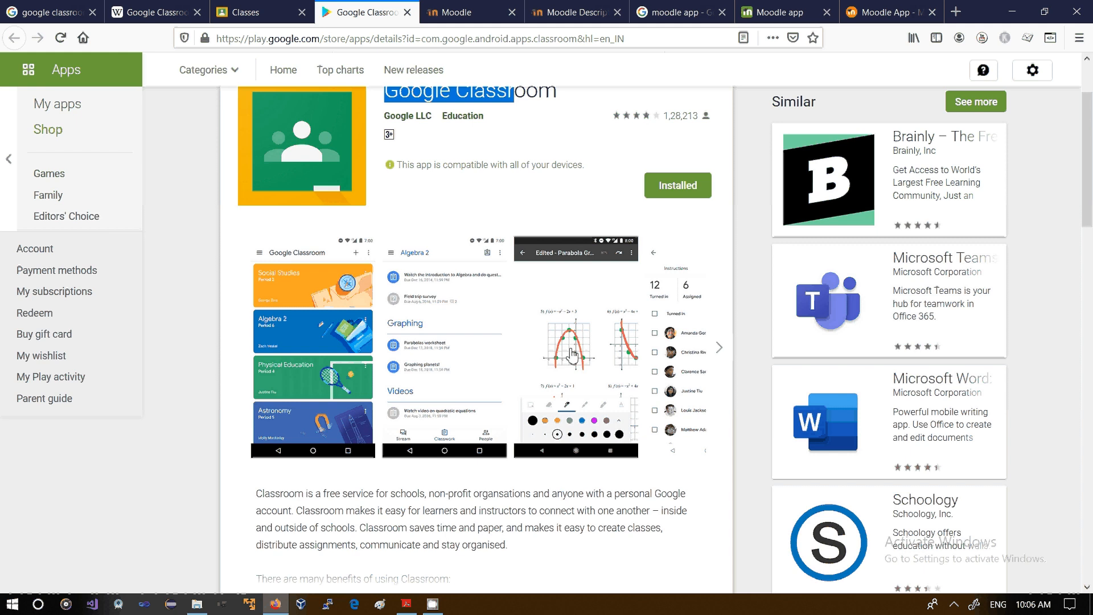
drag(1091, 194, 1092, 171)
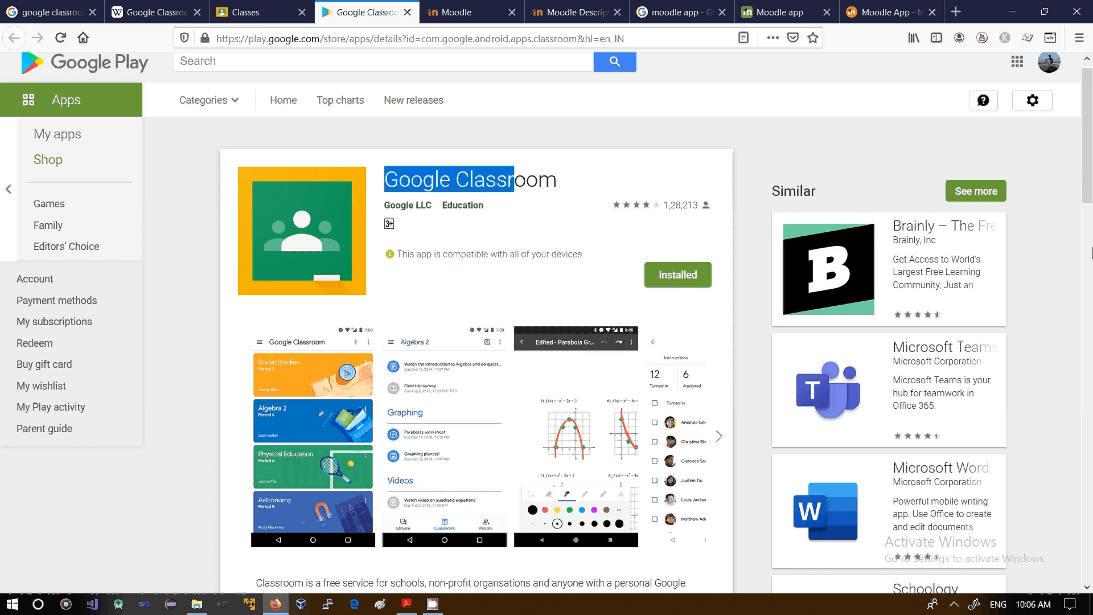
drag(1089, 148, 1090, 260)
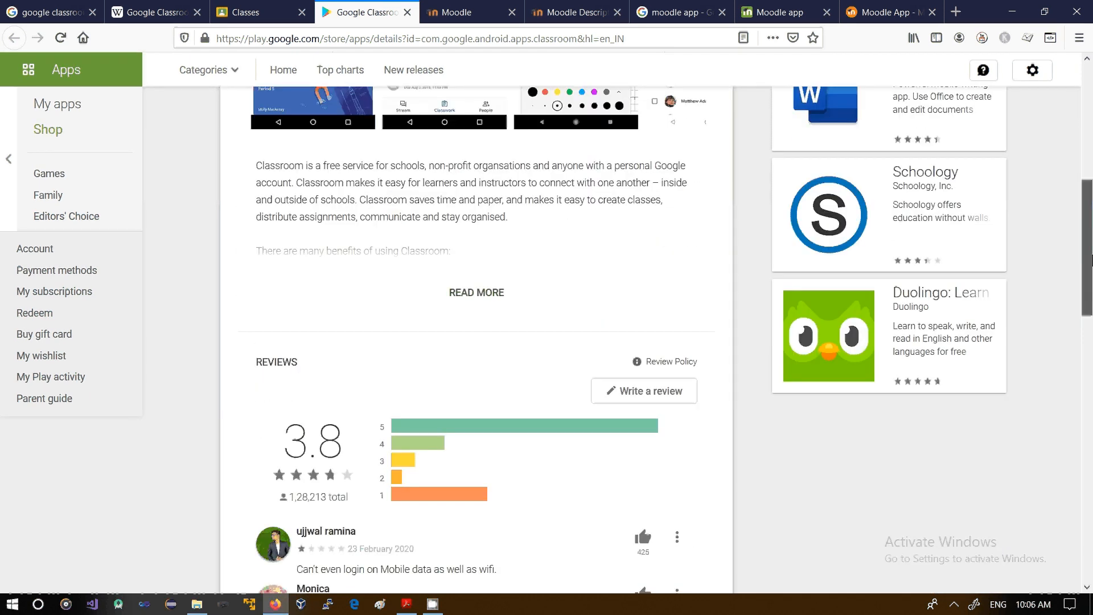
click(490, 294)
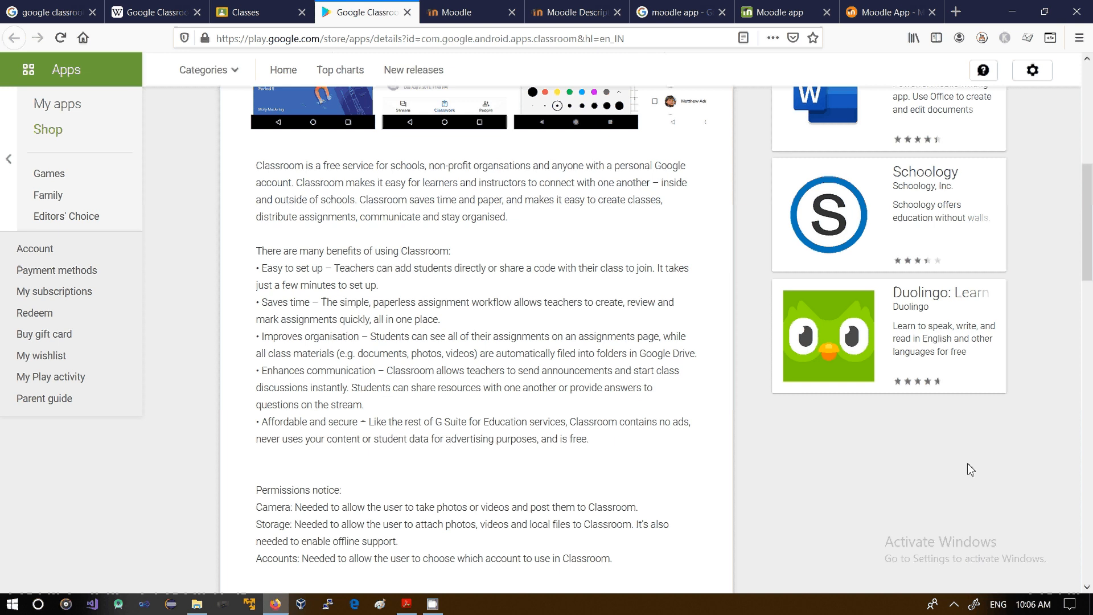
drag(1088, 196, 1090, 153)
scroll(1091, 153, up, 3)
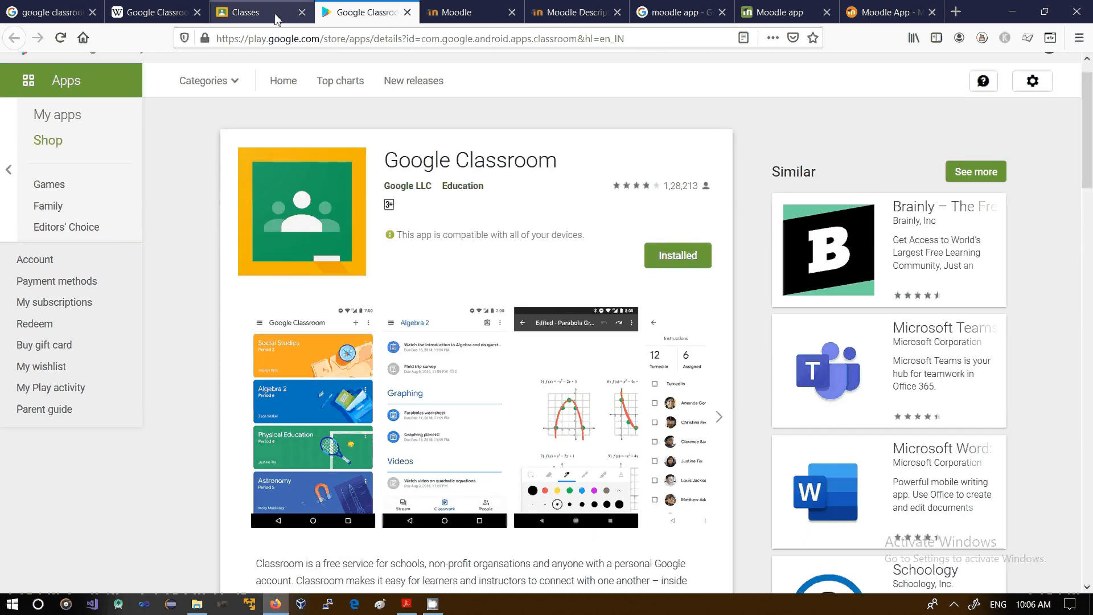
Step: View the Google Classroom classes page and the introduction of the Wikipedia article on Google Classroom
click(252, 17)
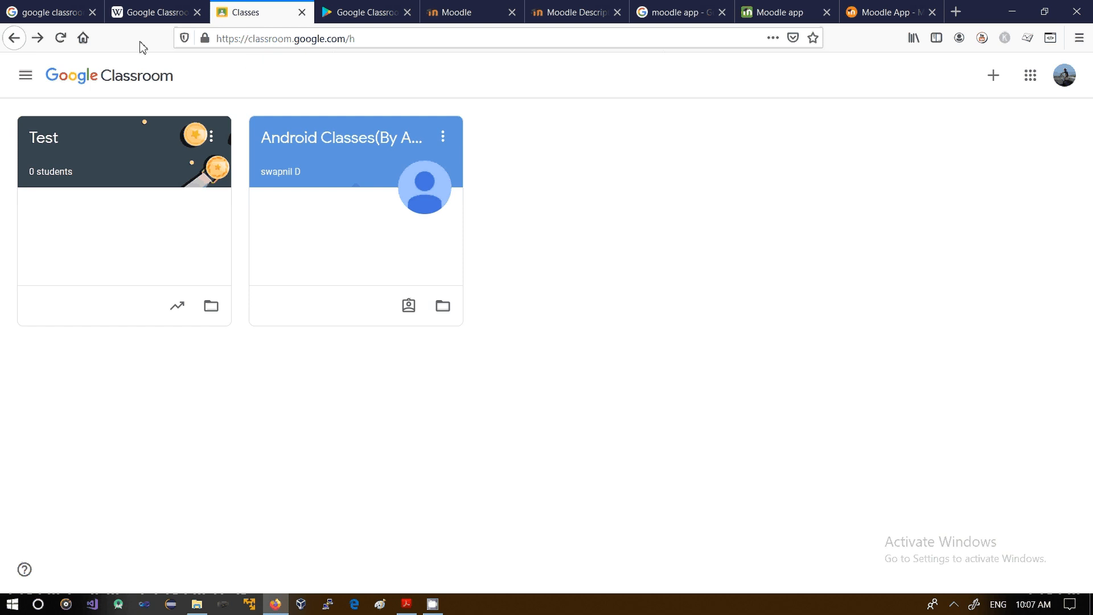
click(61, 10)
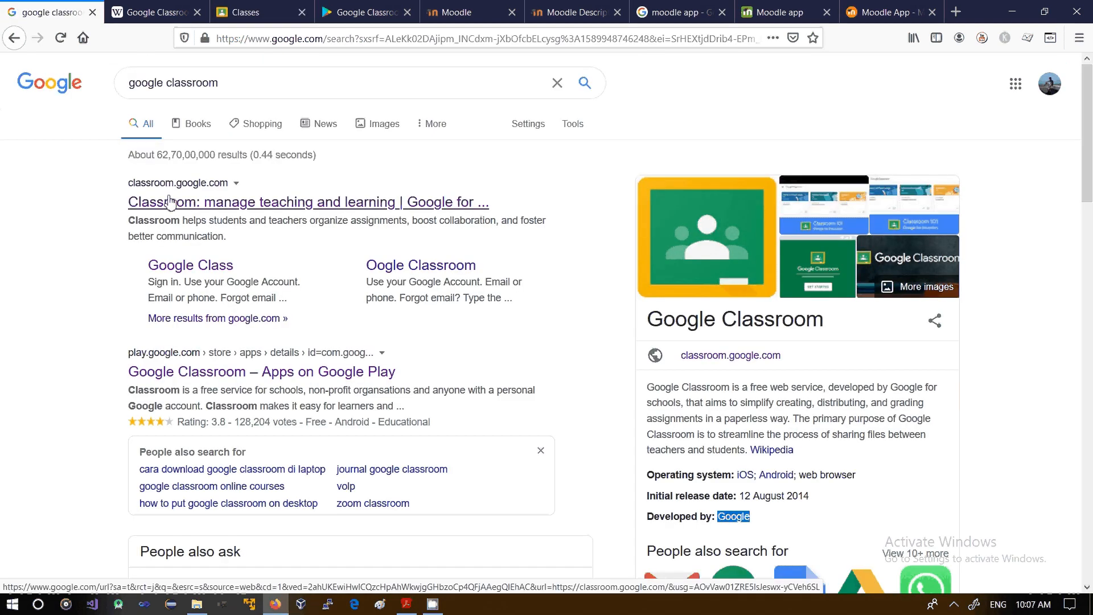
click(242, 13)
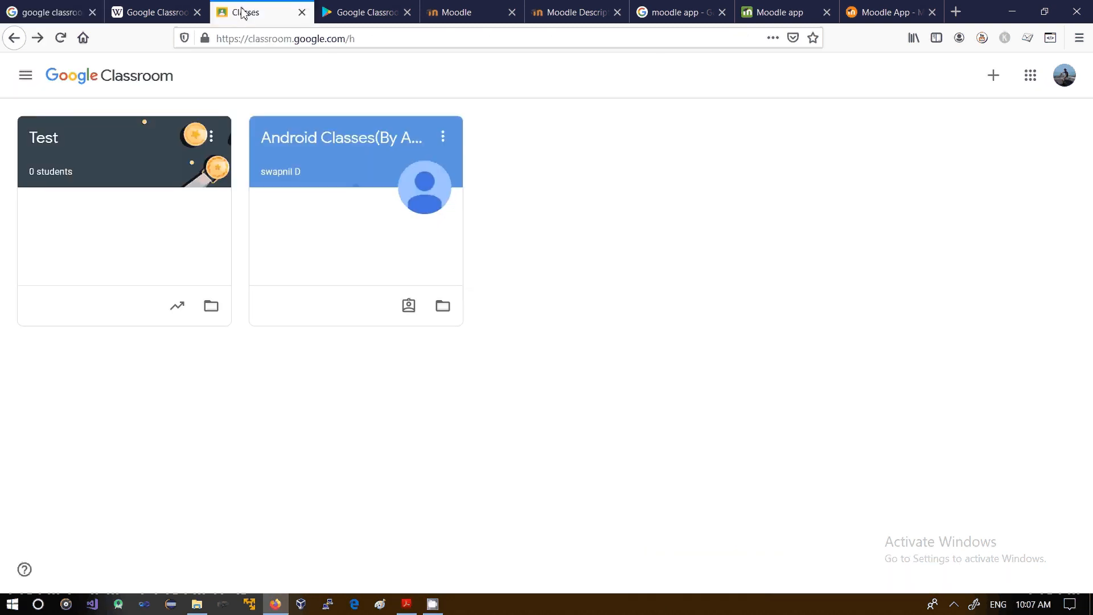
click(151, 10)
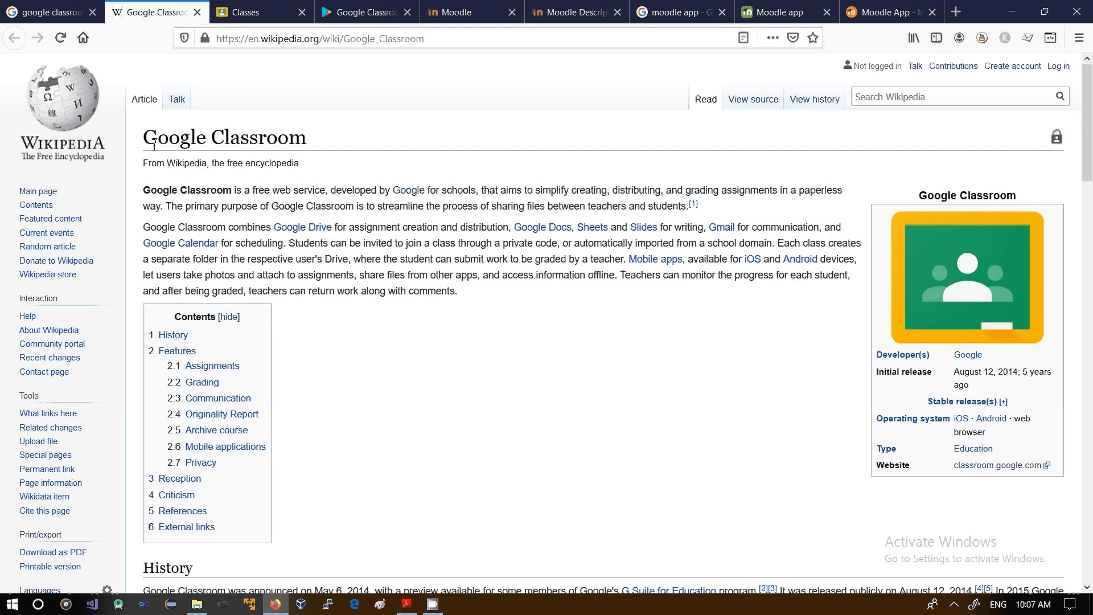
drag(157, 138, 260, 162)
click(235, 209)
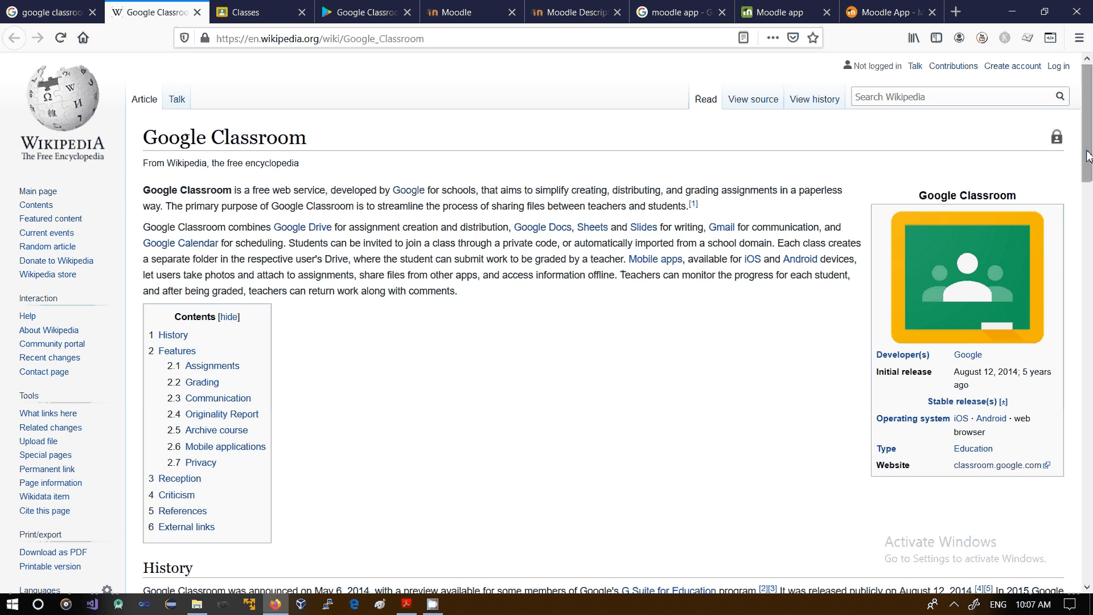
drag(1088, 156, 1090, 71)
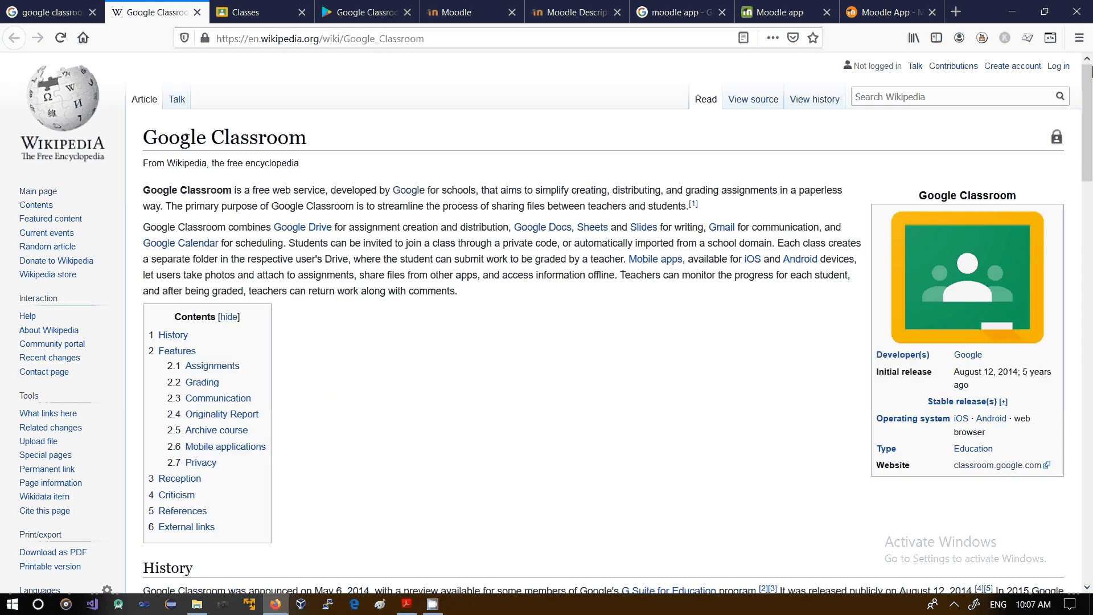
Step: Switch to Adobe Acrobat Reader and view the title page of the Google Classroom User Manual
click(55, 19)
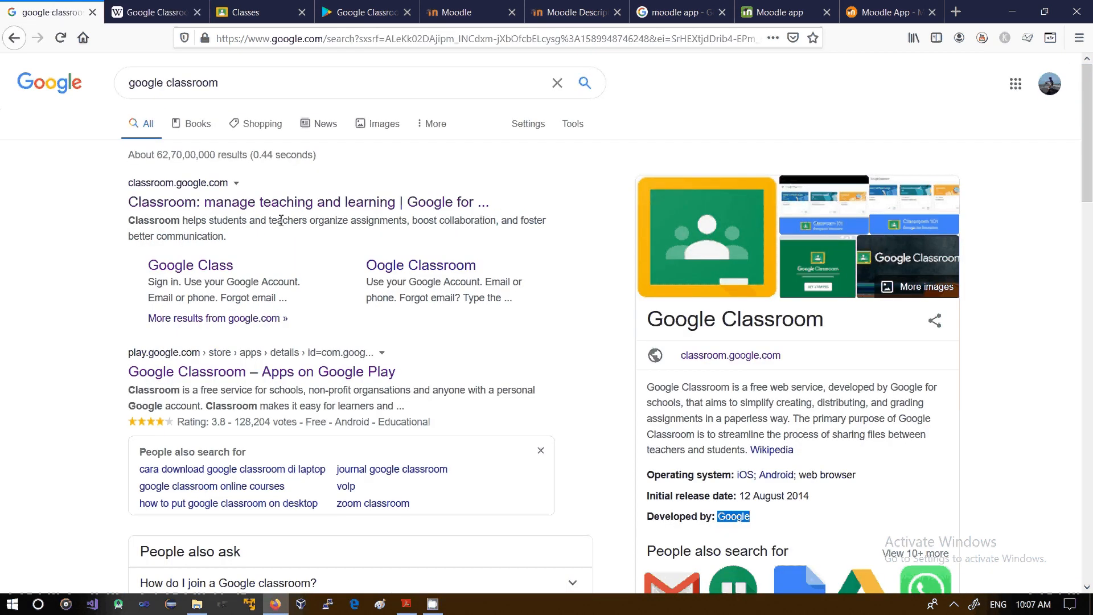
click(409, 603)
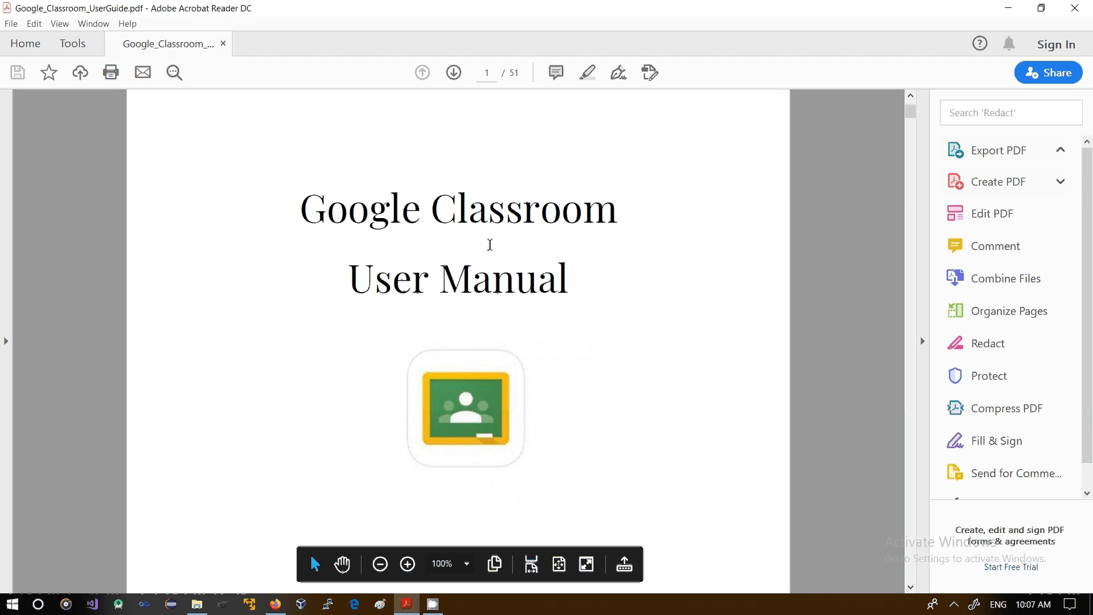
drag(348, 283, 545, 289)
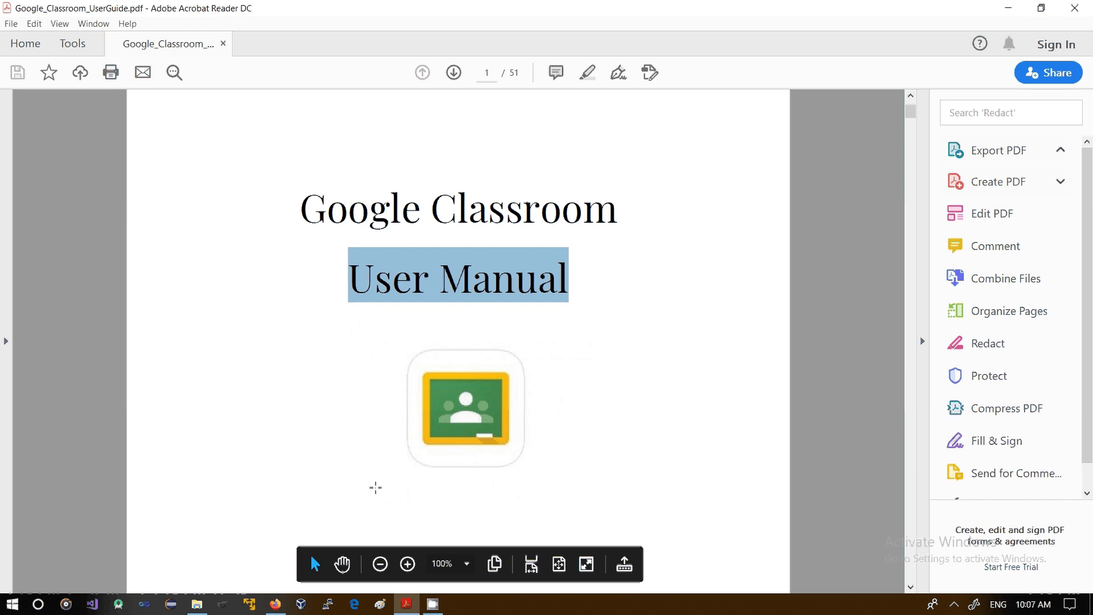
Step: Switch back to Firefox, show the Google Classroom classes page and look through its main navigation menu
click(276, 603)
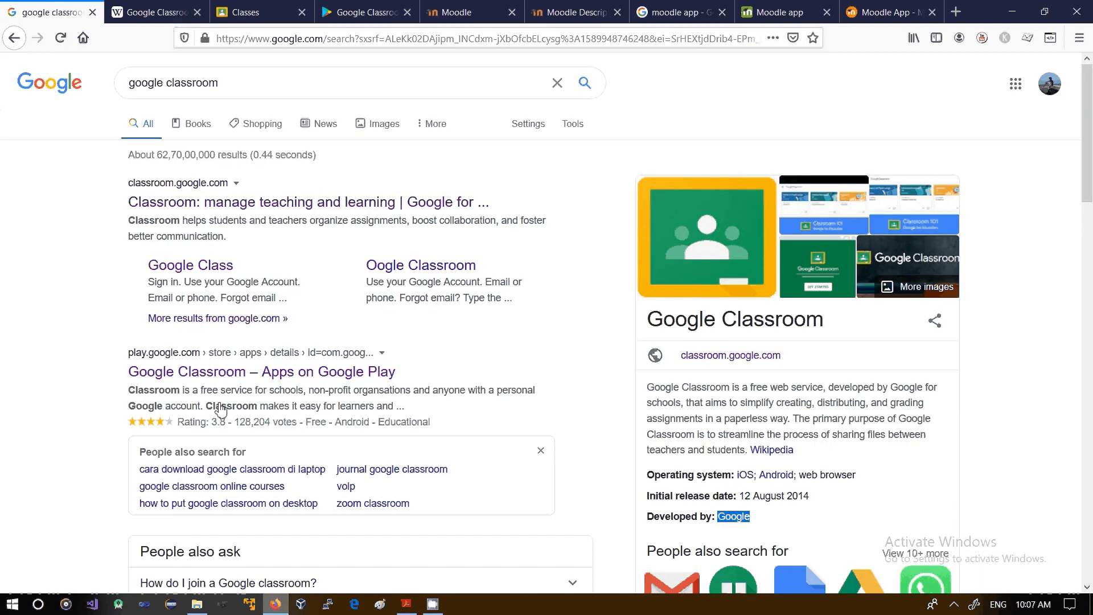
click(246, 19)
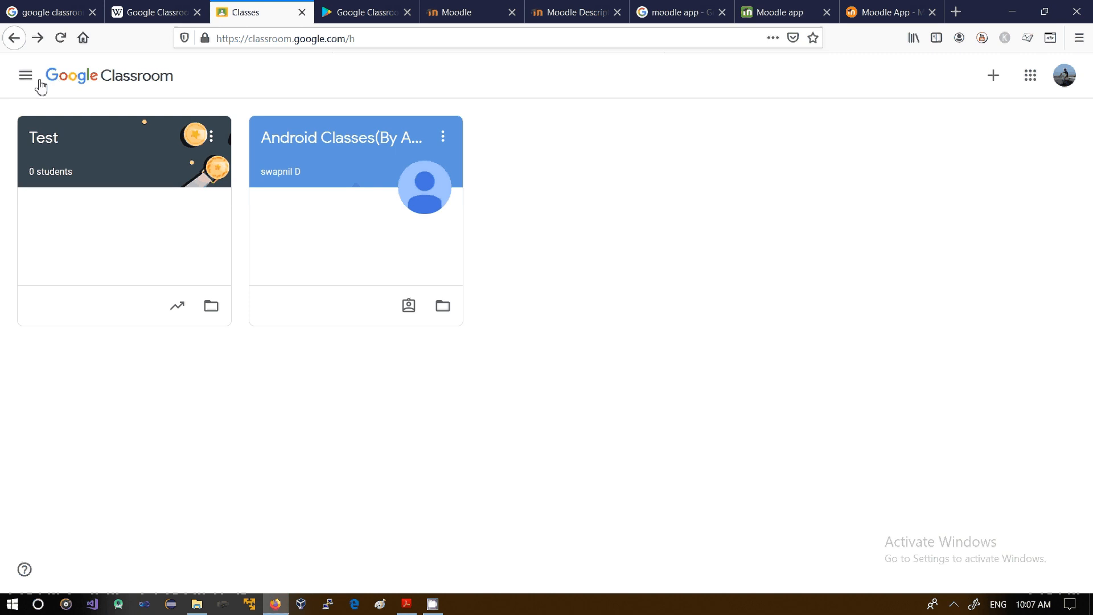
click(24, 76)
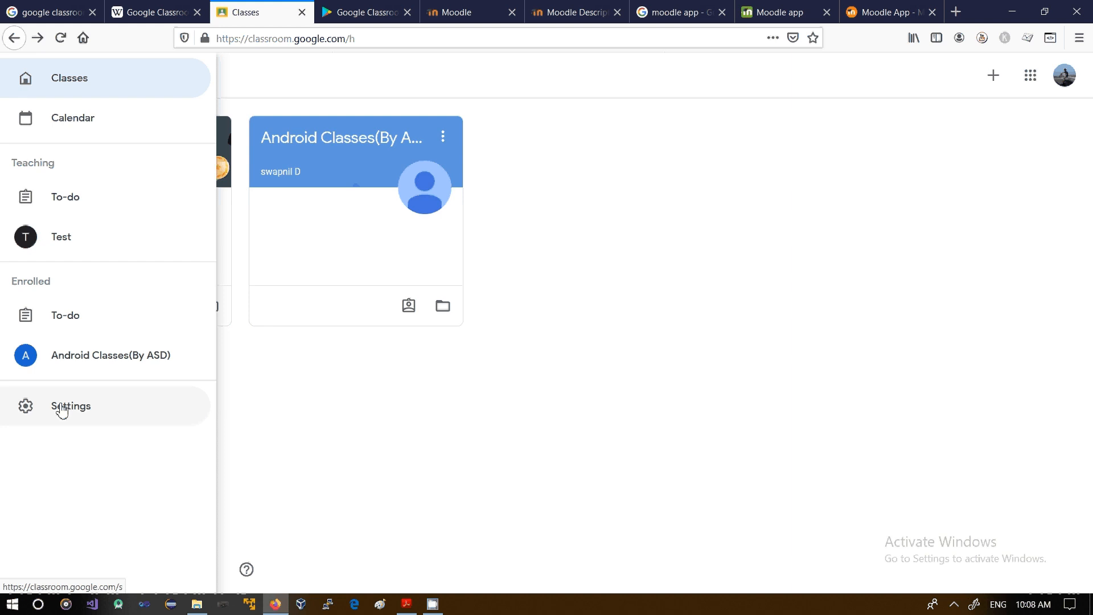
click(441, 322)
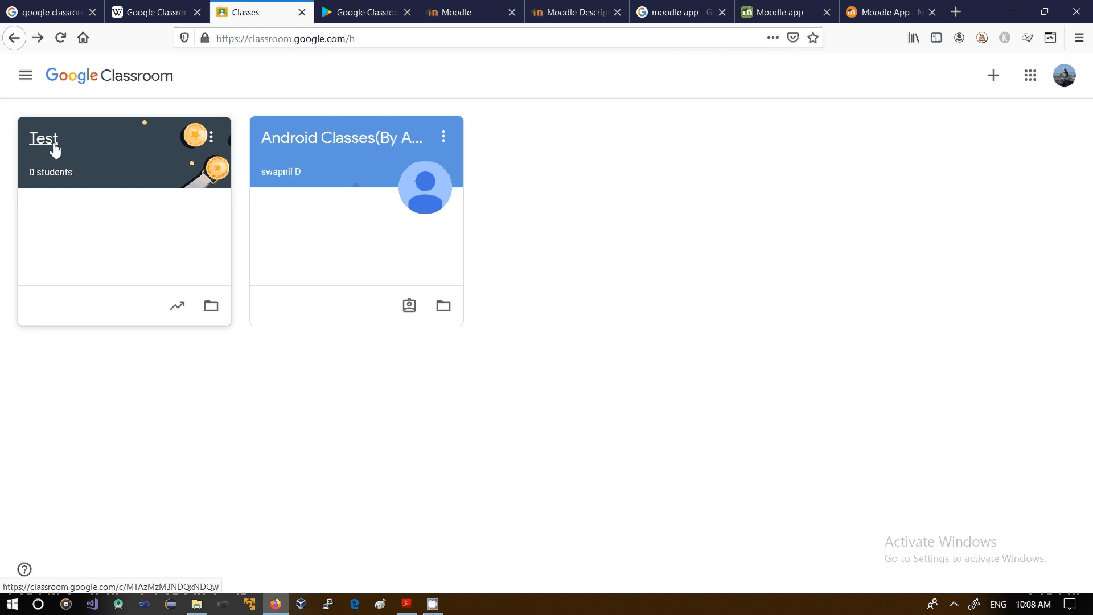
Step: Start creating a new class, acknowledge the notice about using Classroom at a school with students, and continue to the class details form
click(991, 82)
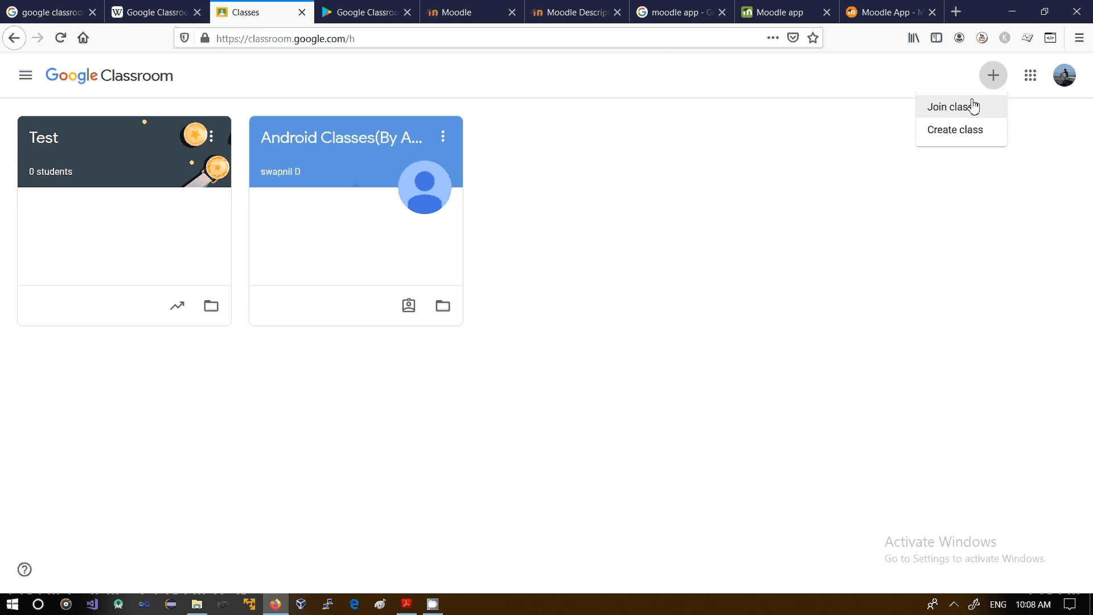
click(939, 132)
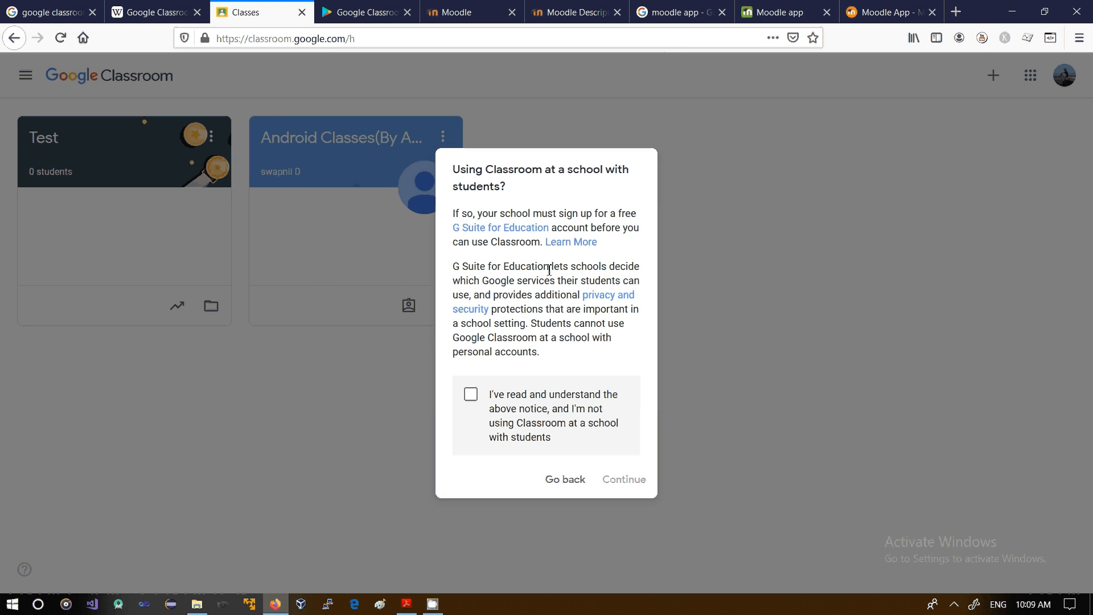
drag(453, 170, 522, 186)
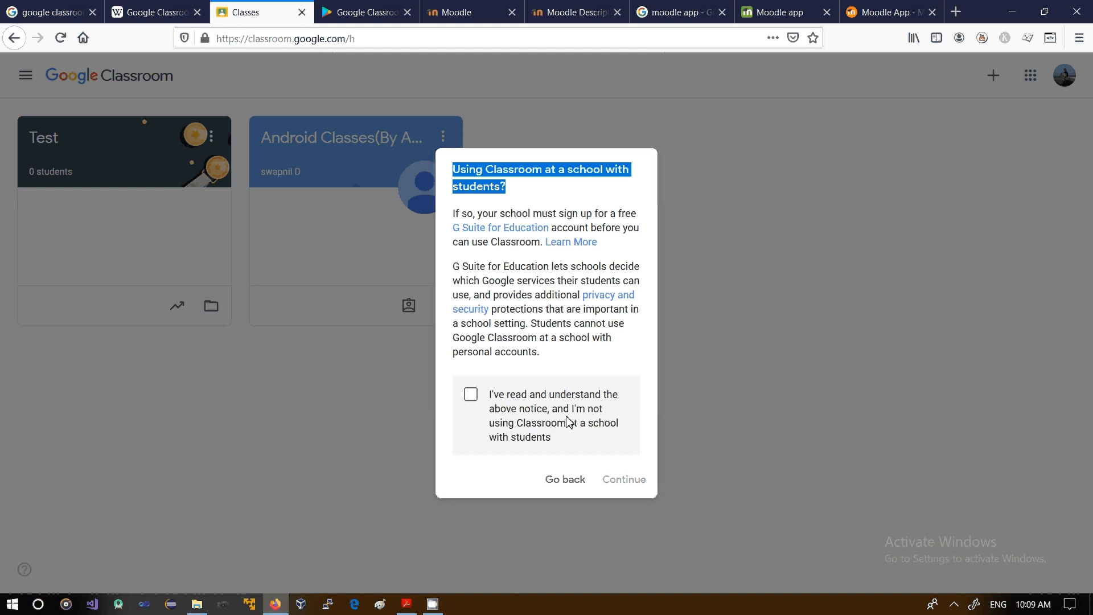
drag(494, 424, 564, 442)
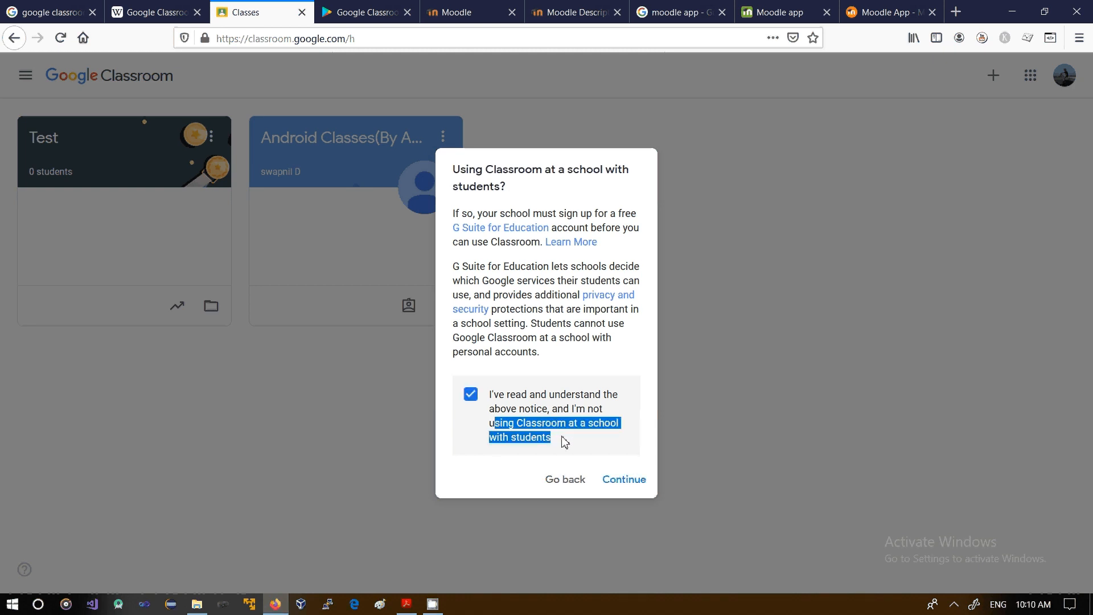
click(621, 484)
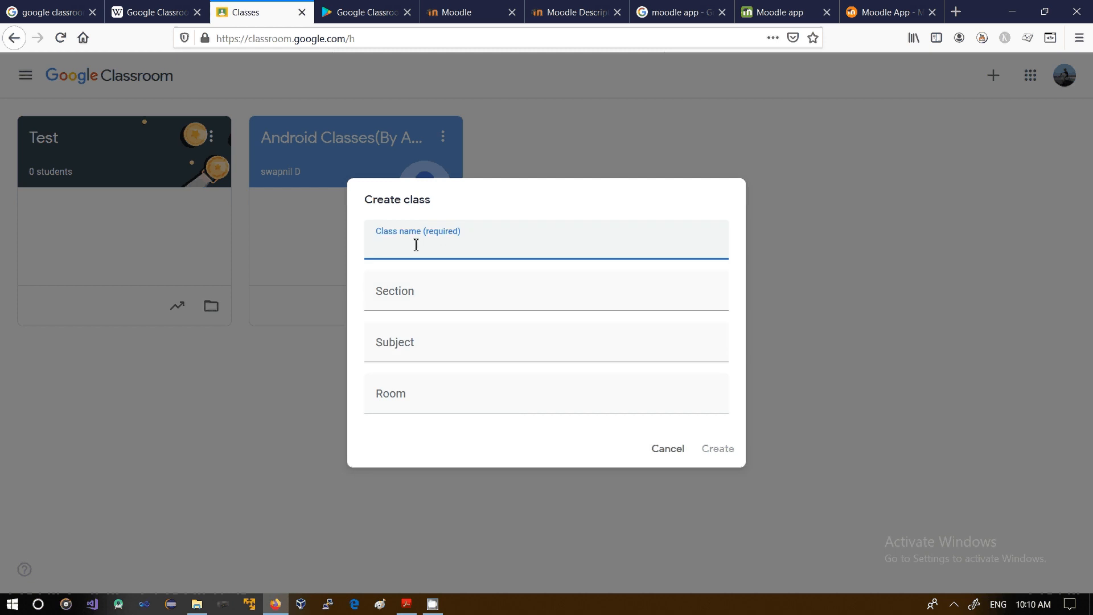
Step: Name the class "Test Class", set its subject to Mathematics with no section or room, and create it
text(Test Class)
click(417, 298)
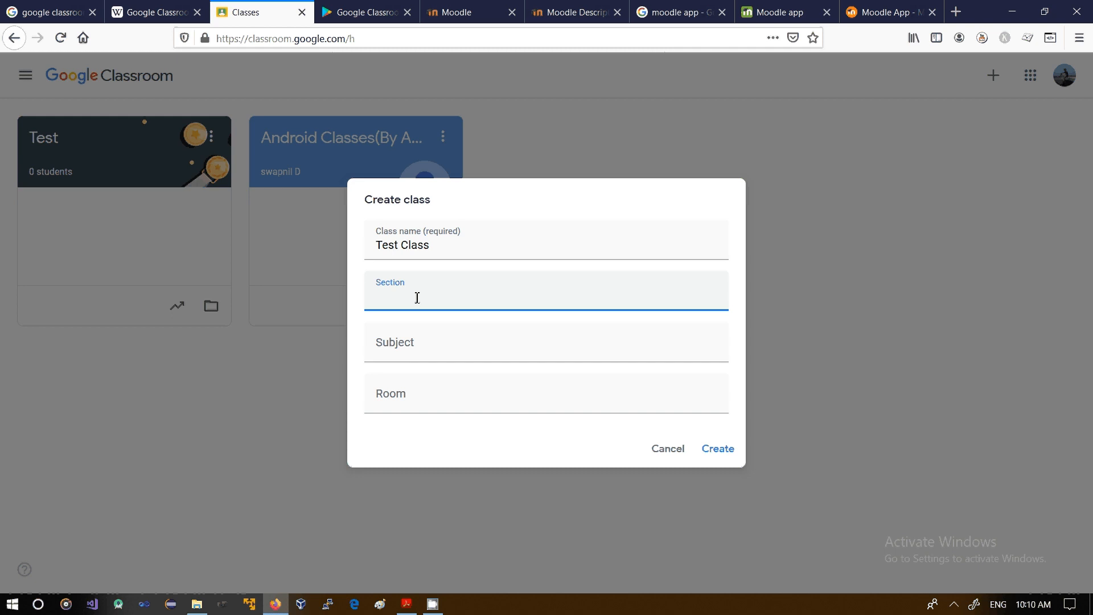
click(420, 346)
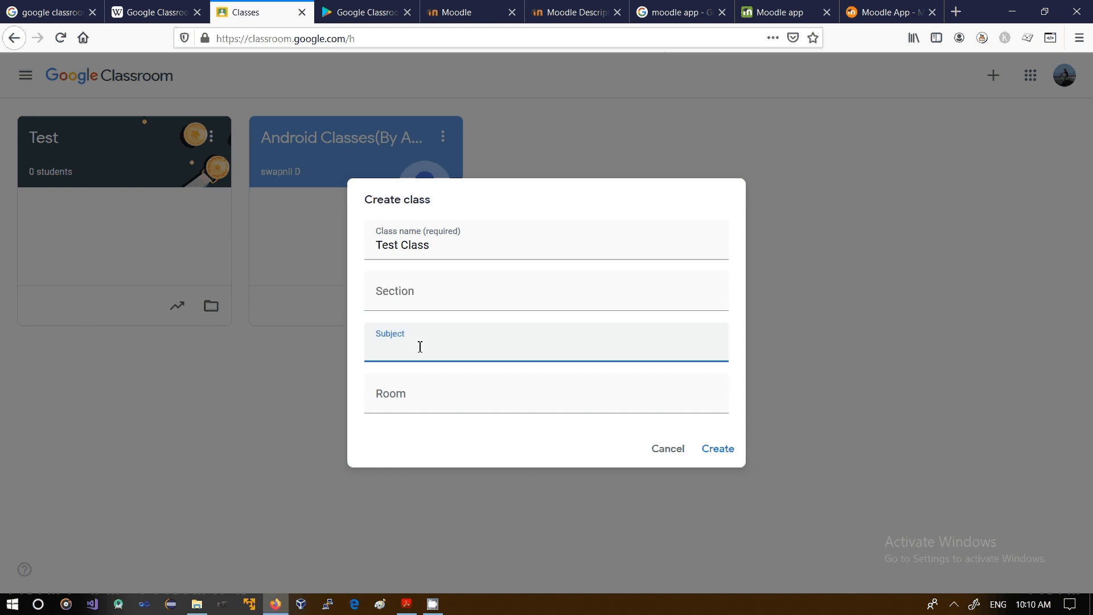
text(M)
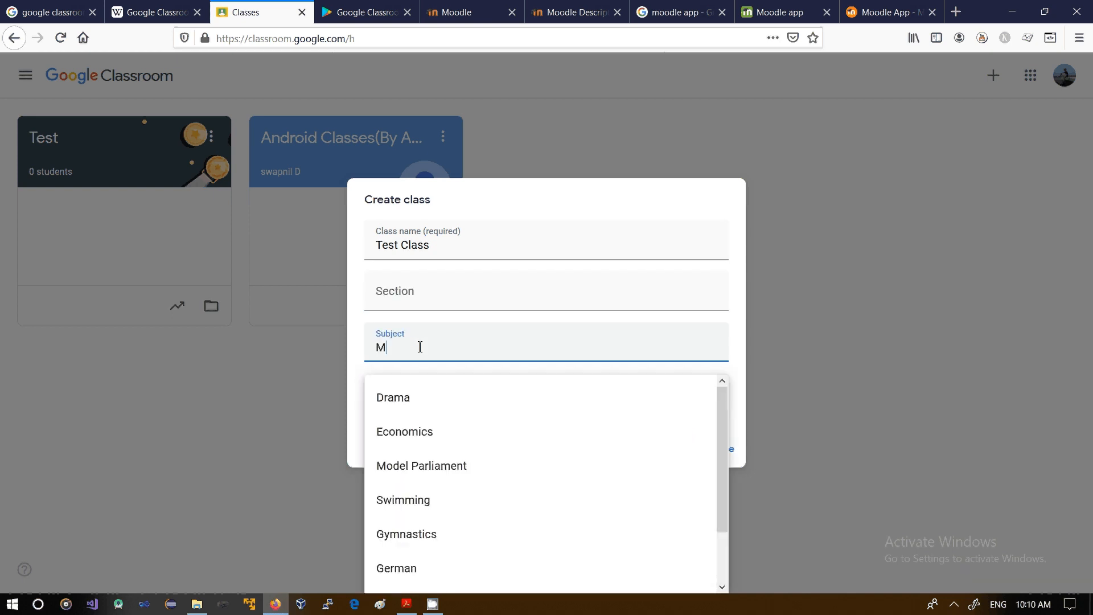
text(at)
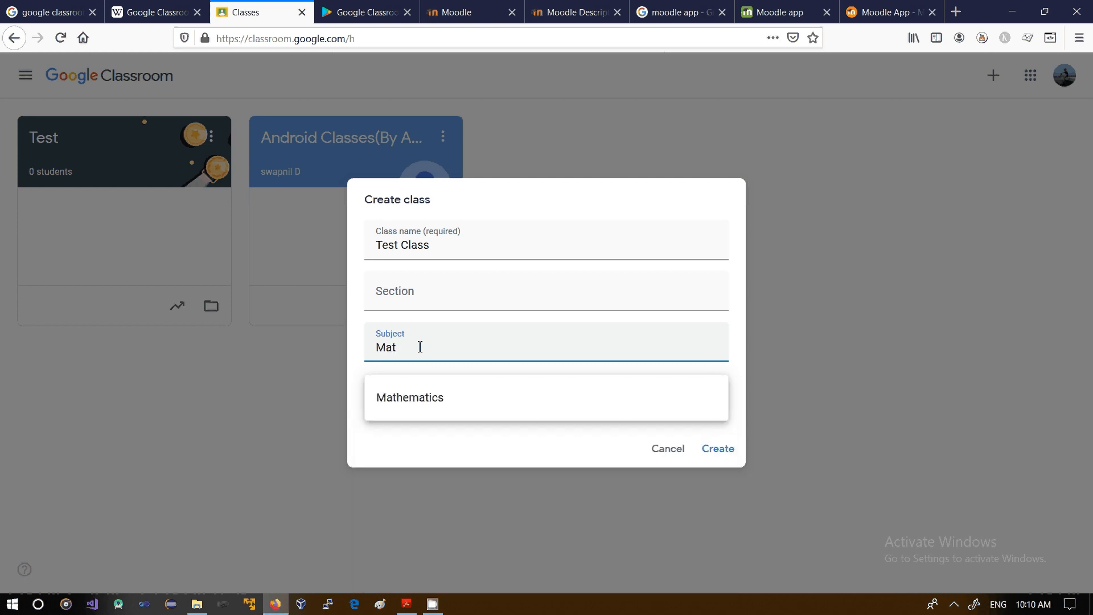
click(420, 410)
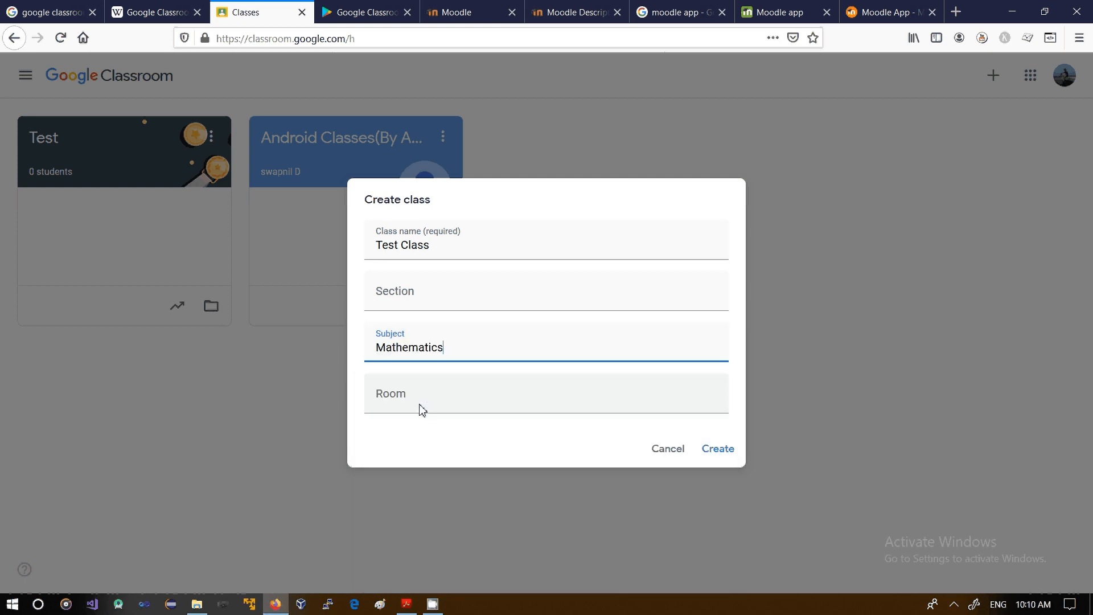
click(423, 397)
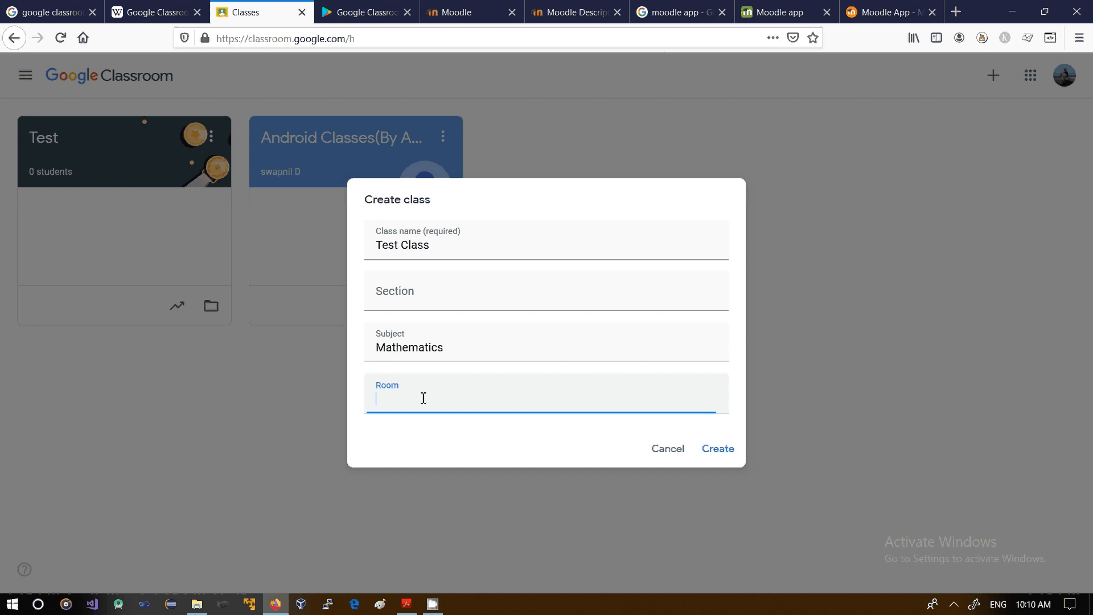
click(716, 453)
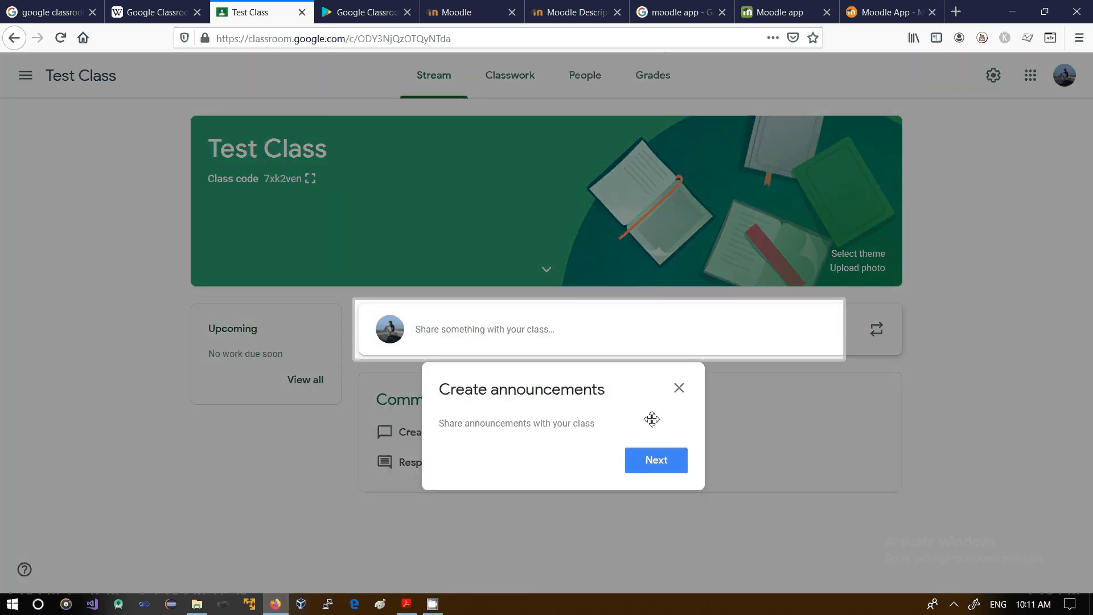
Step: Go through and dismiss the announcement tips on the class stream, and highlight the class code
click(646, 466)
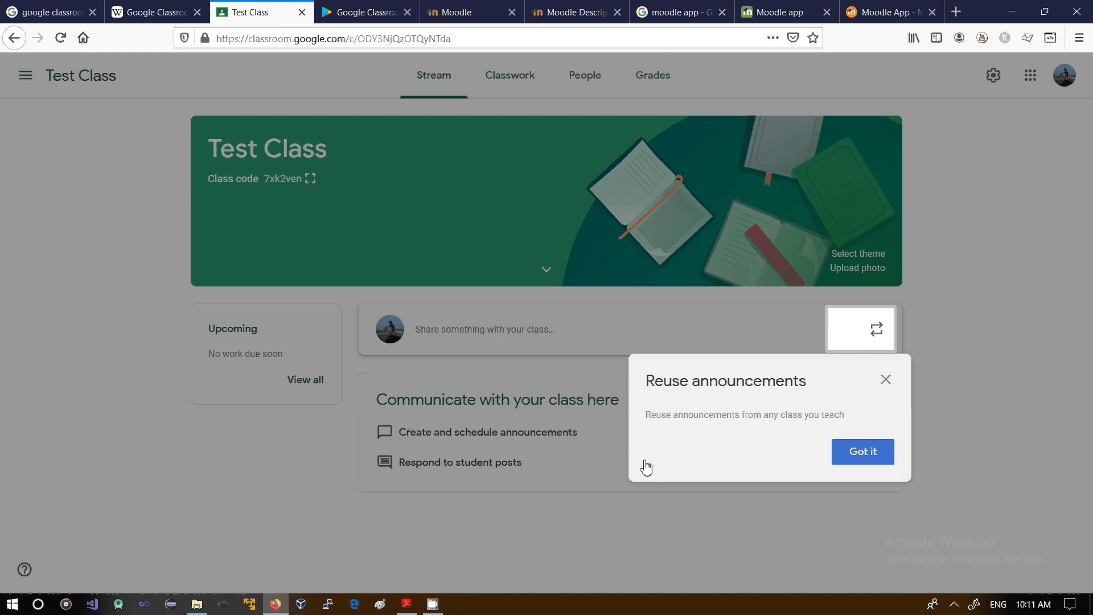
click(856, 461)
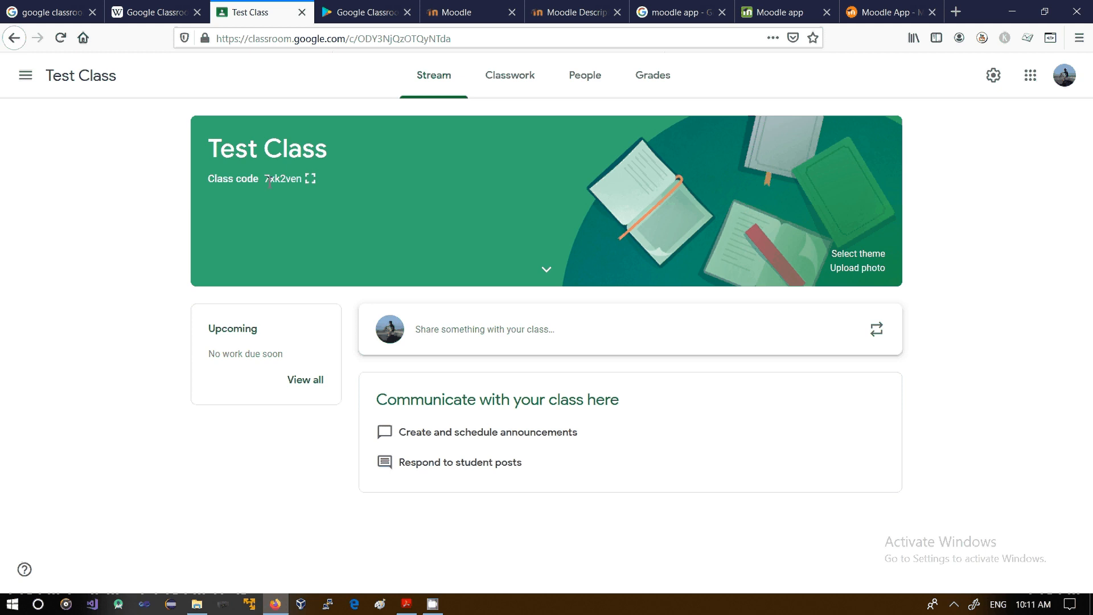
drag(265, 179, 291, 181)
drag(279, 181, 303, 184)
Step: Start a new assignment in the class's classwork and dismiss the tip about adding or creating materials
click(516, 85)
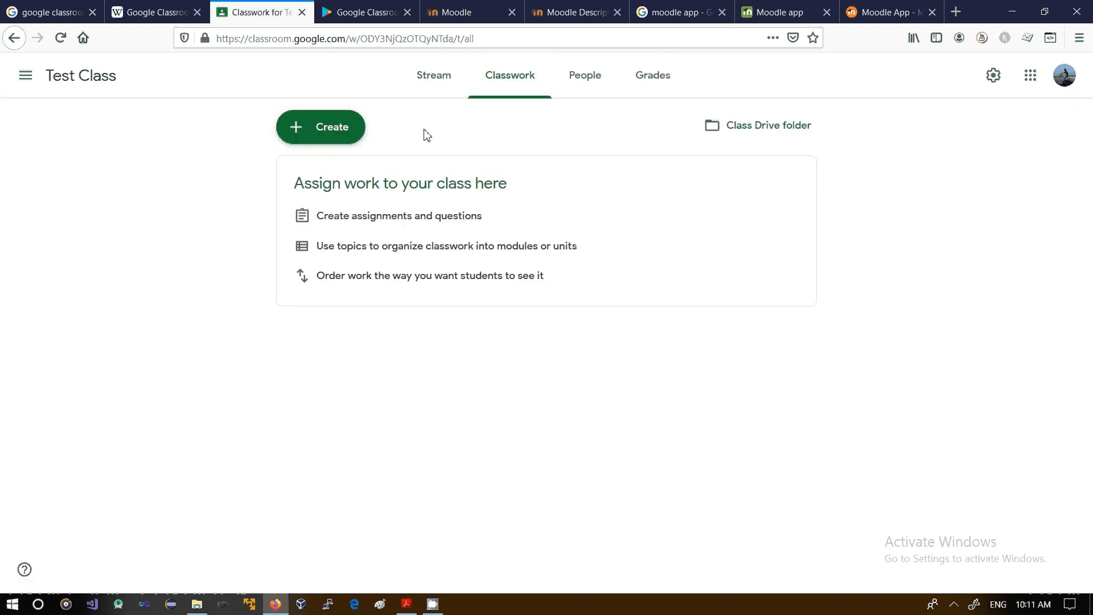
click(333, 140)
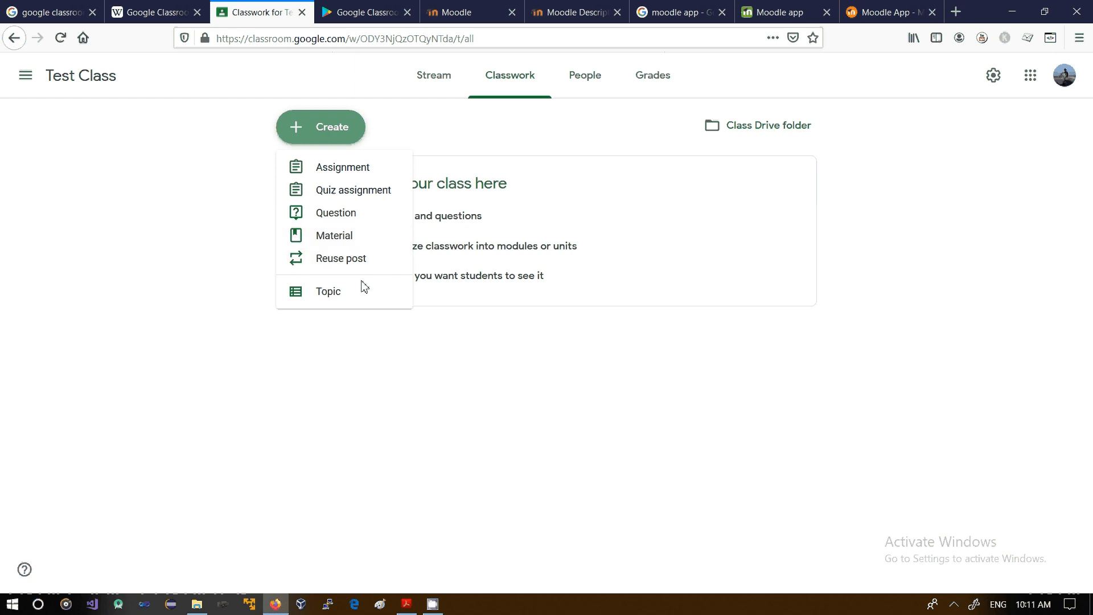
click(348, 172)
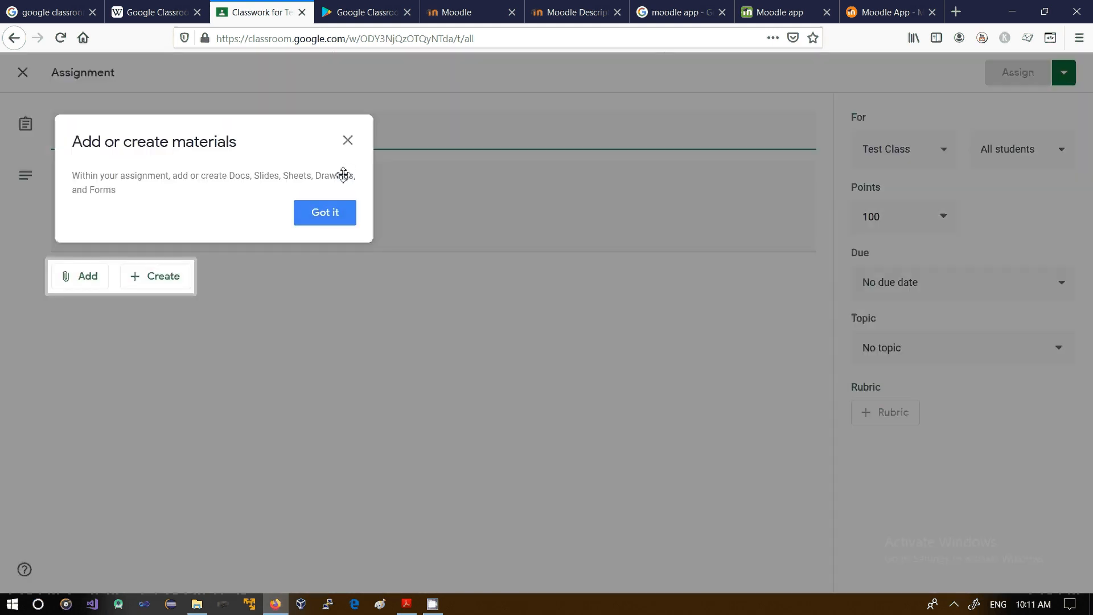
click(329, 212)
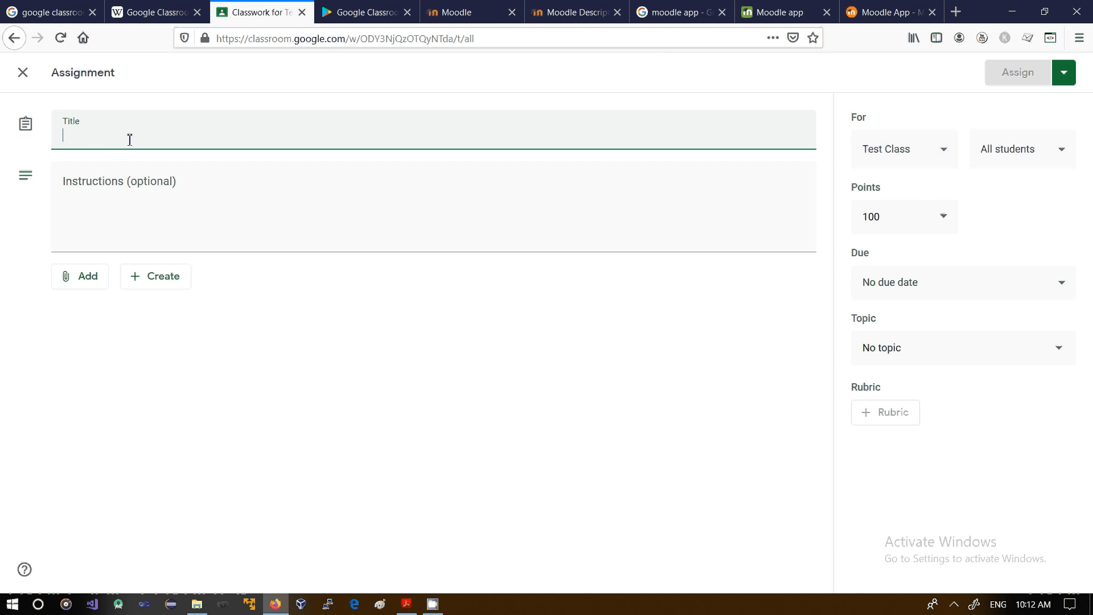
Step: Title the assignment "Sample test assignment" and enter "test" as its instructions
text(Sample )
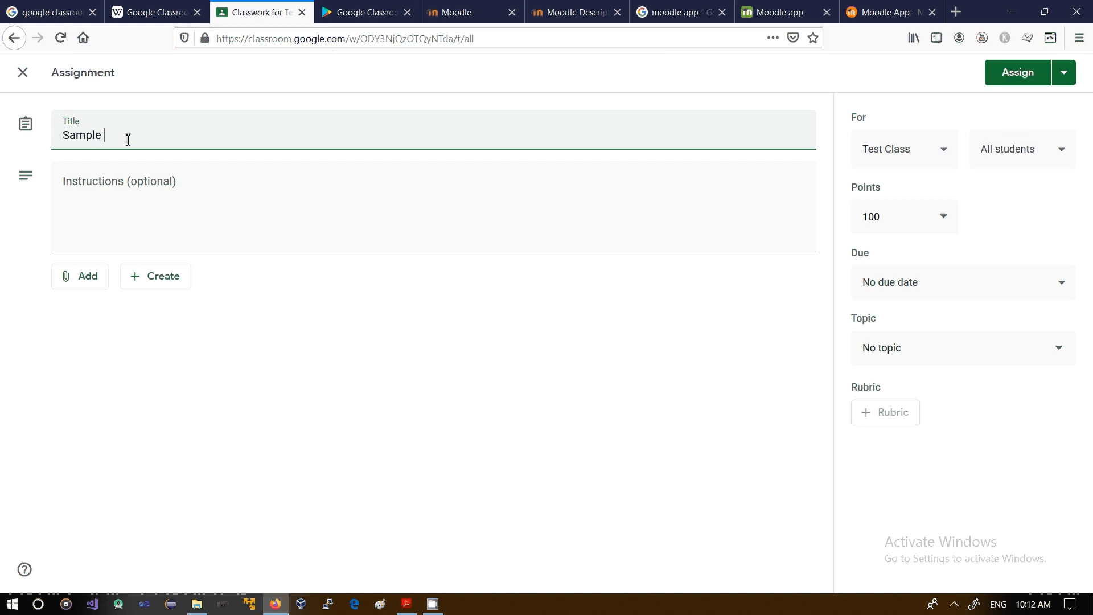
text(test assignment)
click(127, 180)
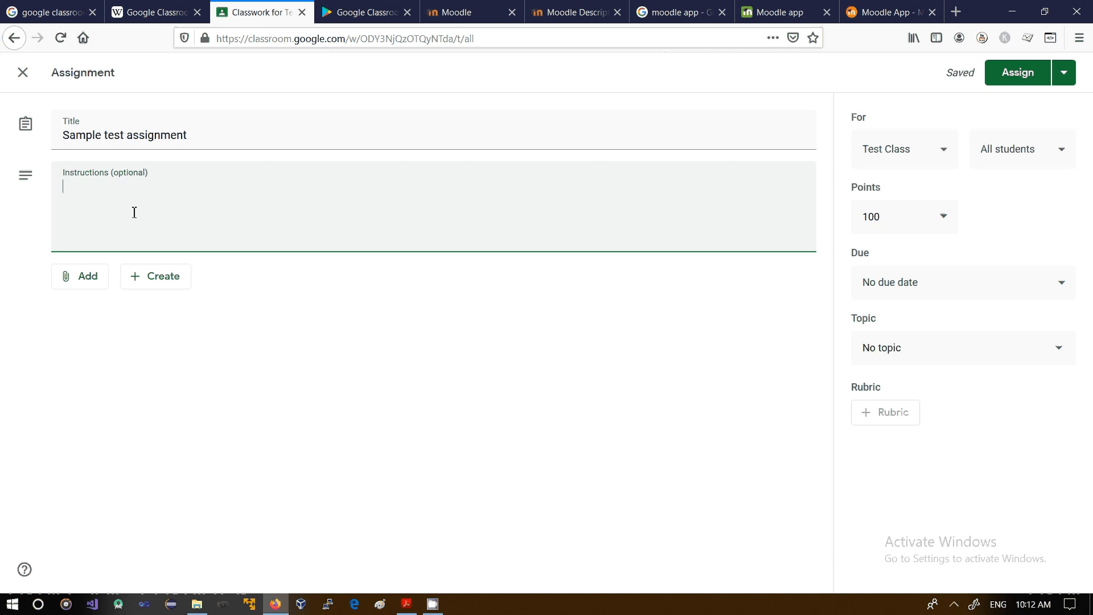
text(test)
Step: View the assignment's attachment sources, and try adding the Test class as a second recipient before deselecting it
click(92, 279)
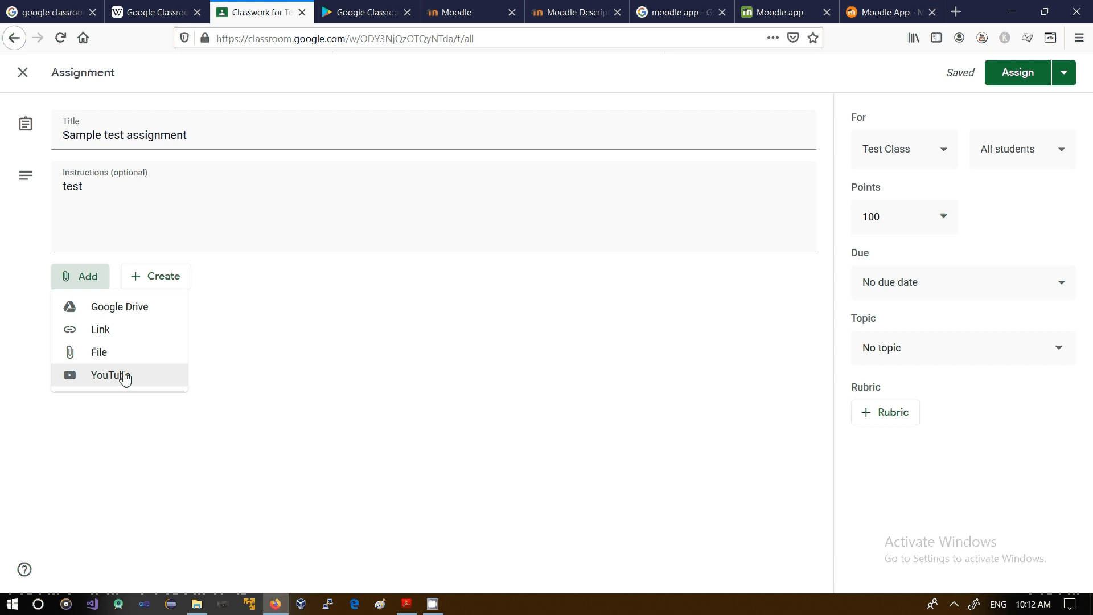
click(230, 292)
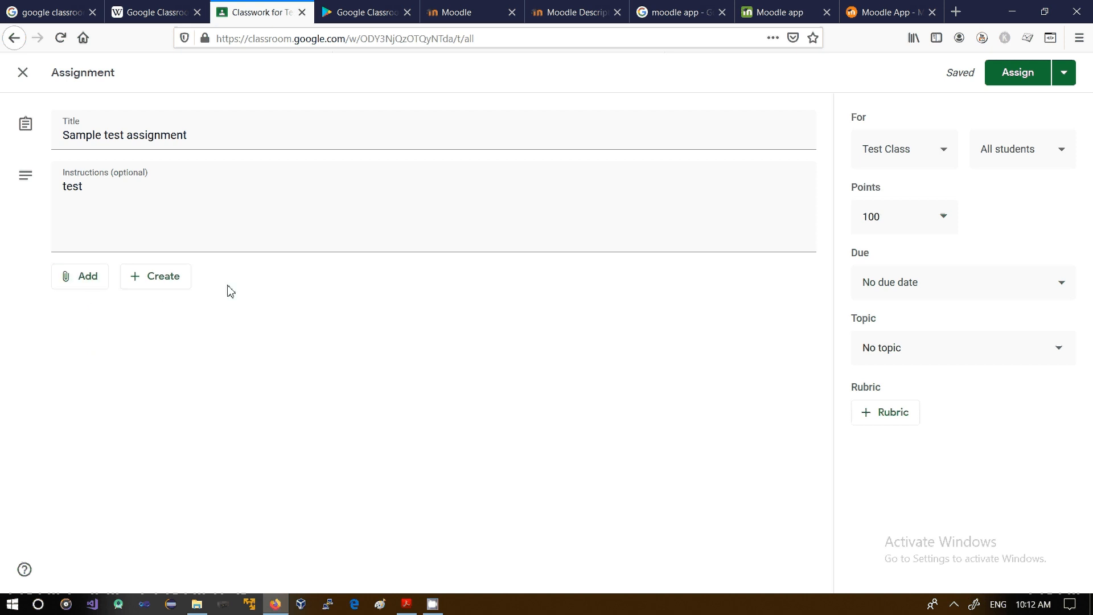
click(916, 160)
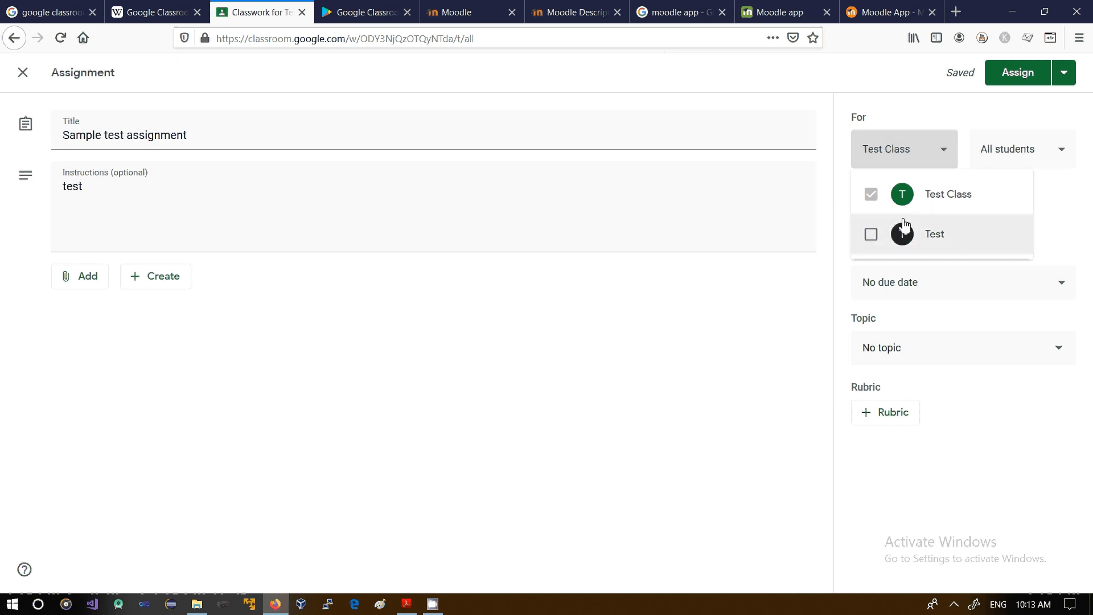
click(873, 238)
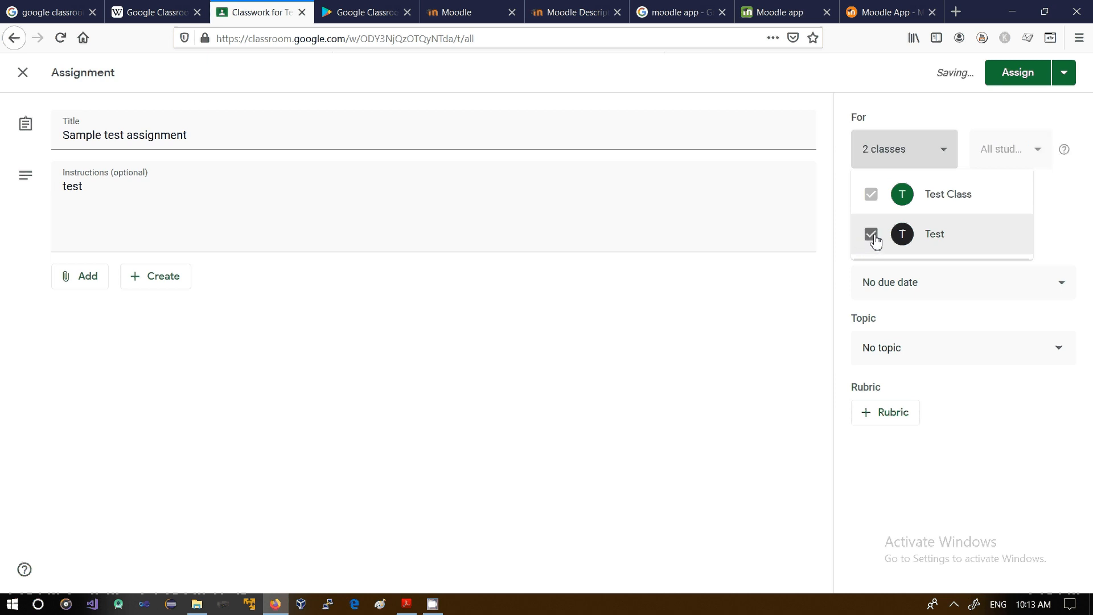
click(873, 236)
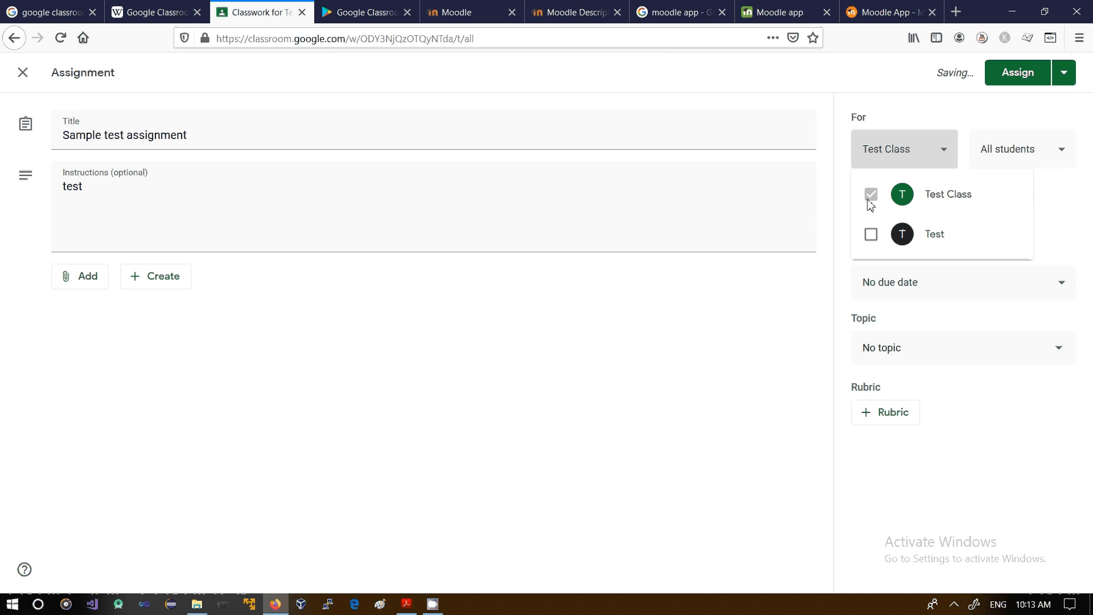
Step: View the student selection and the points options for the assignment without changing them
click(1048, 160)
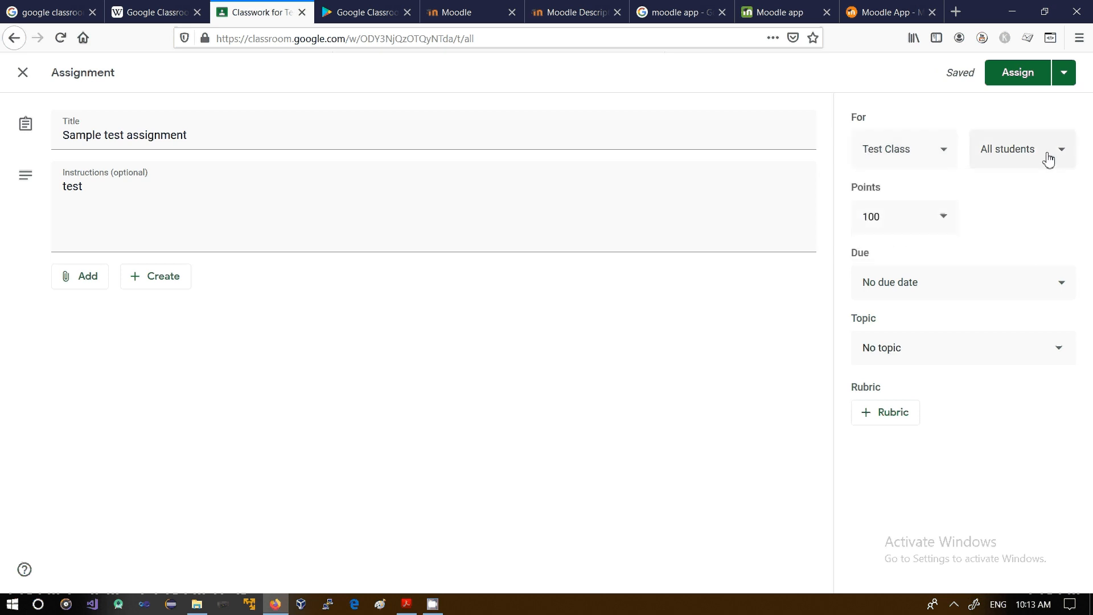
click(1048, 160)
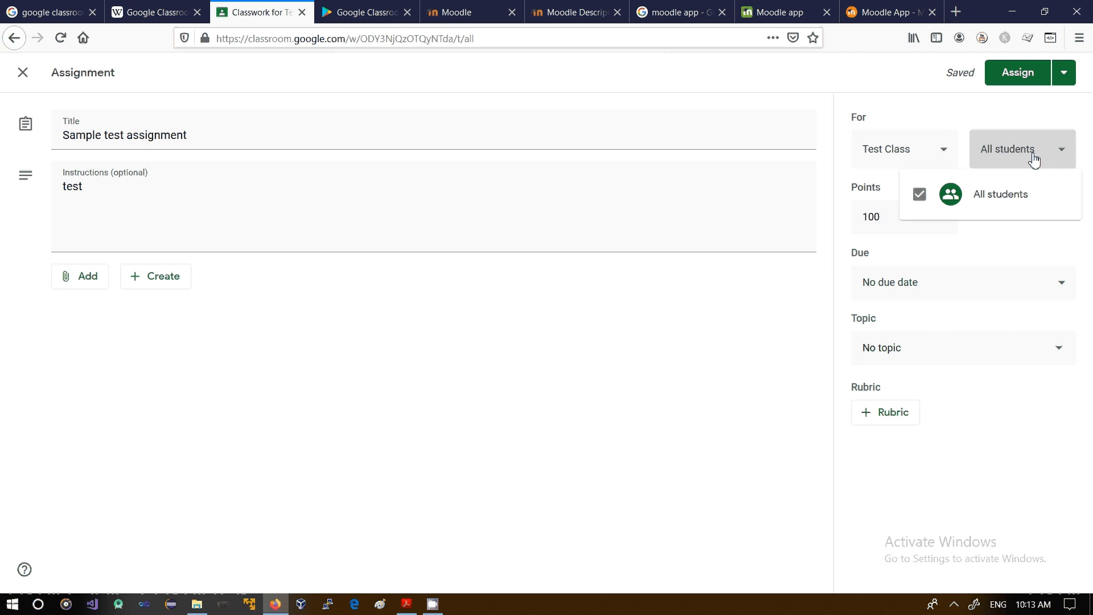
click(969, 113)
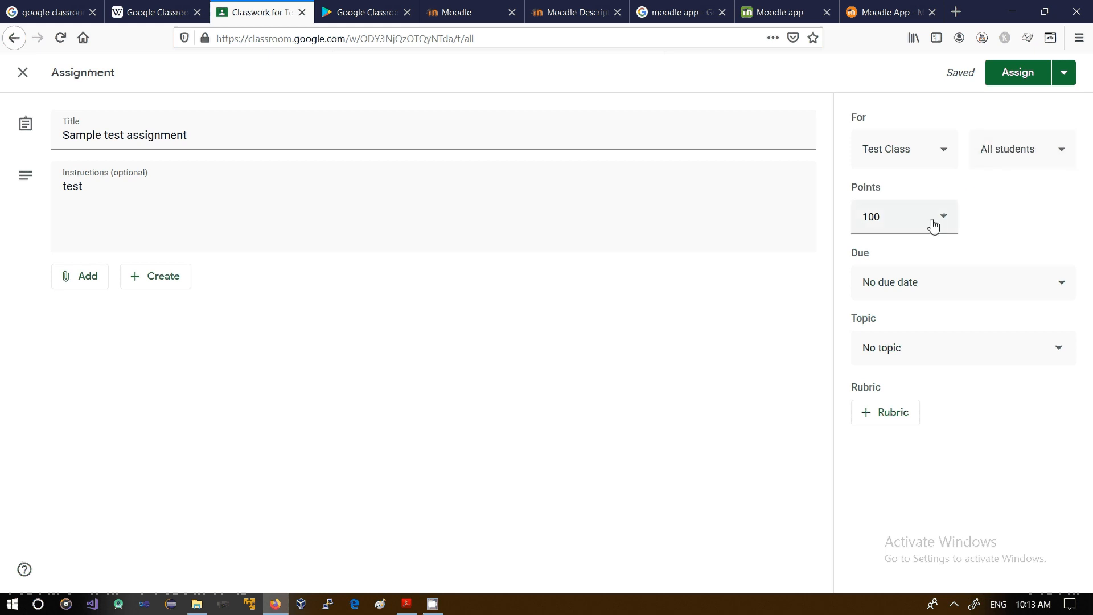
click(938, 225)
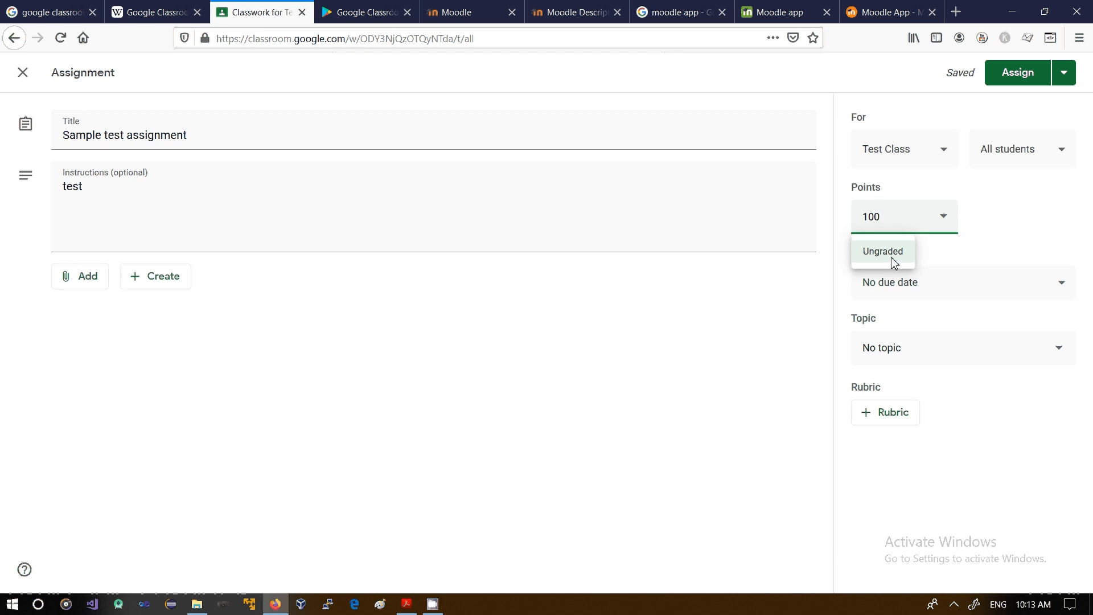
click(995, 240)
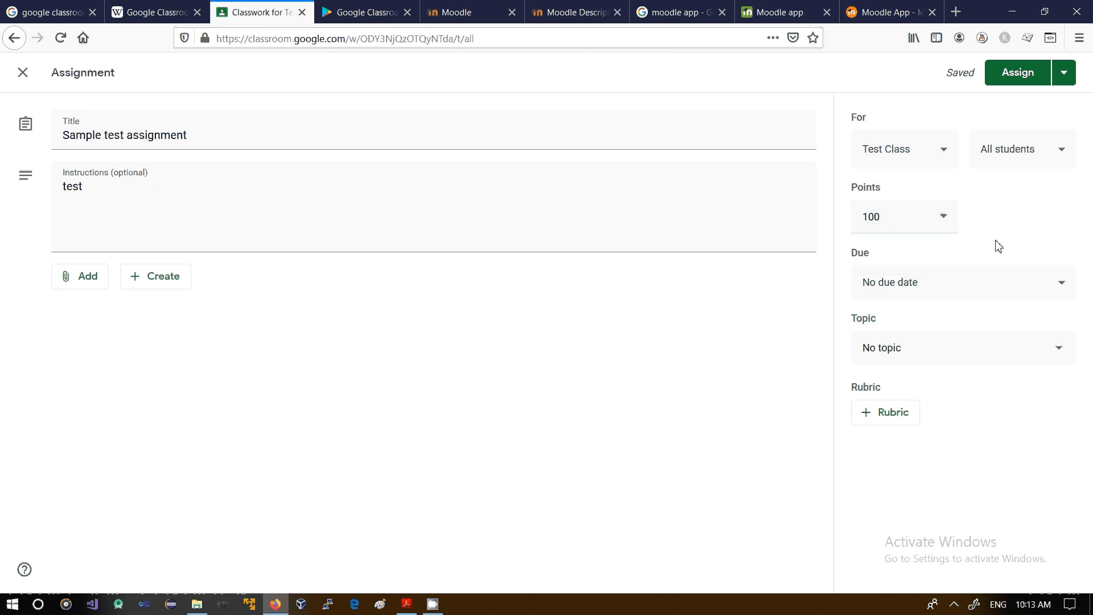
Step: Try a due date of May 21, 2020 for the assignment, and clear the date again
click(950, 292)
click(947, 348)
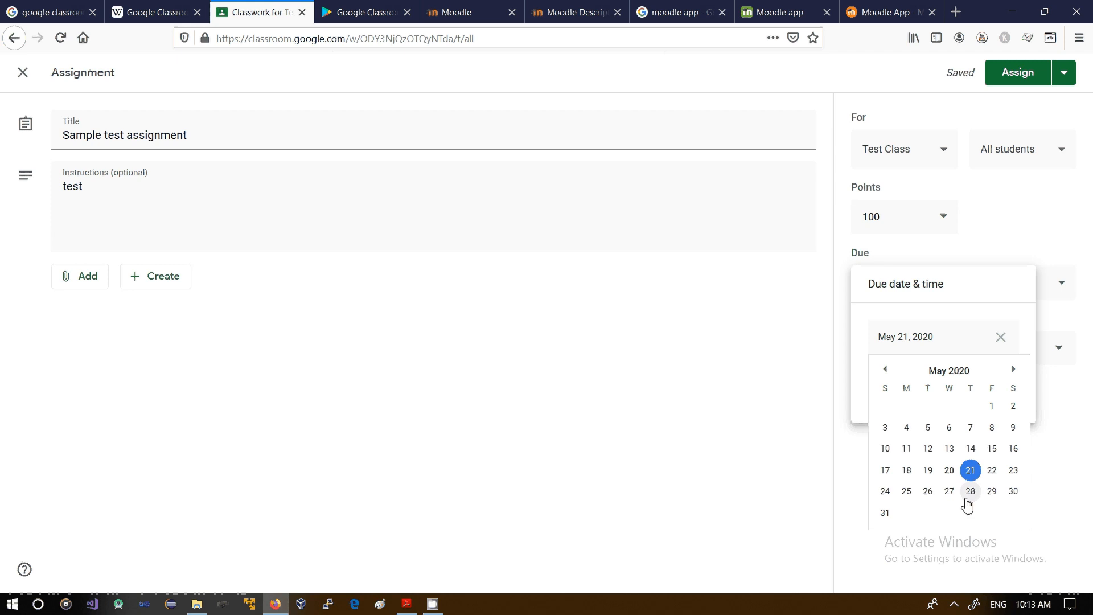
click(819, 403)
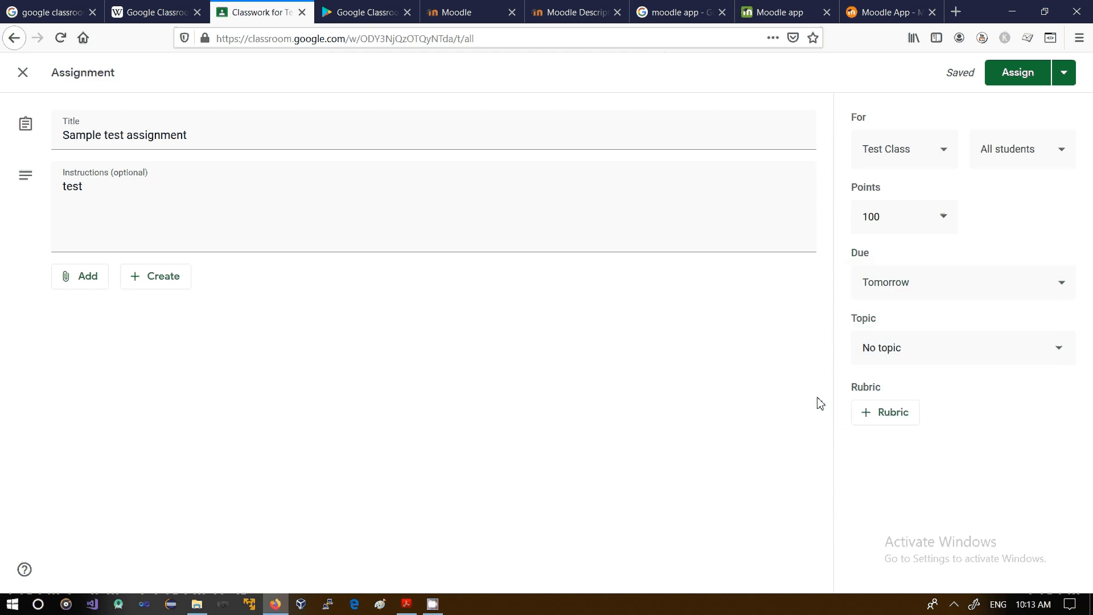
click(1062, 296)
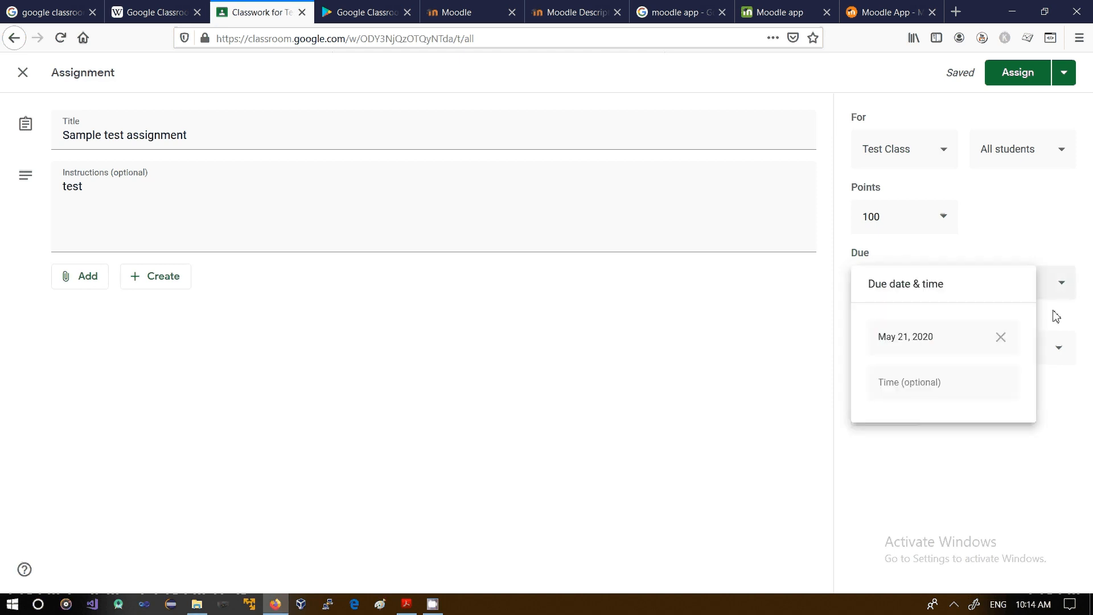
click(1000, 338)
click(698, 362)
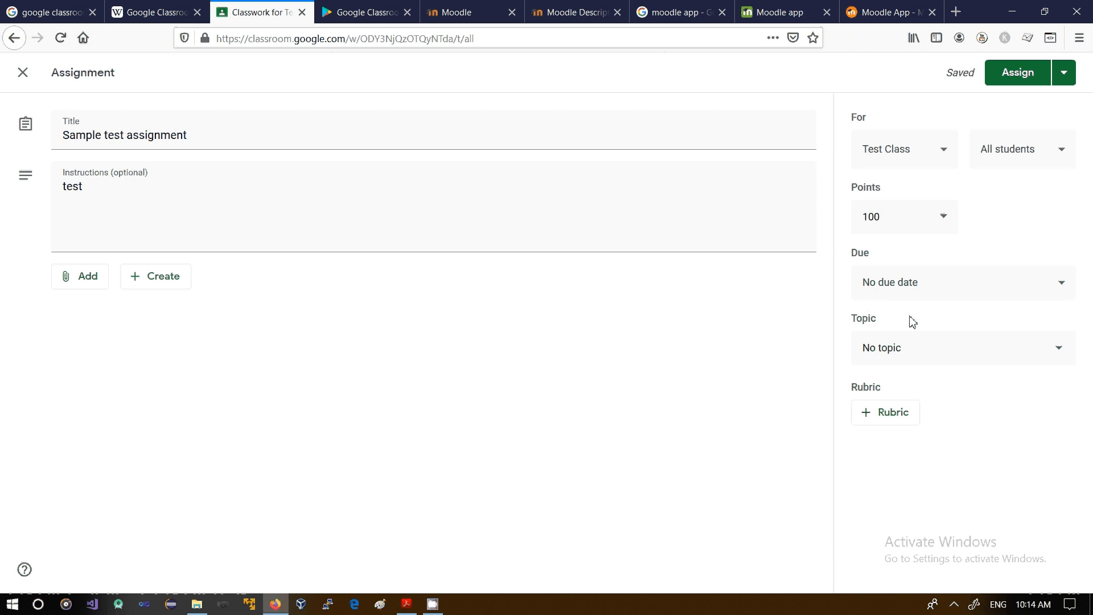
Step: Create a new topic named "maths" for the assignment
click(907, 357)
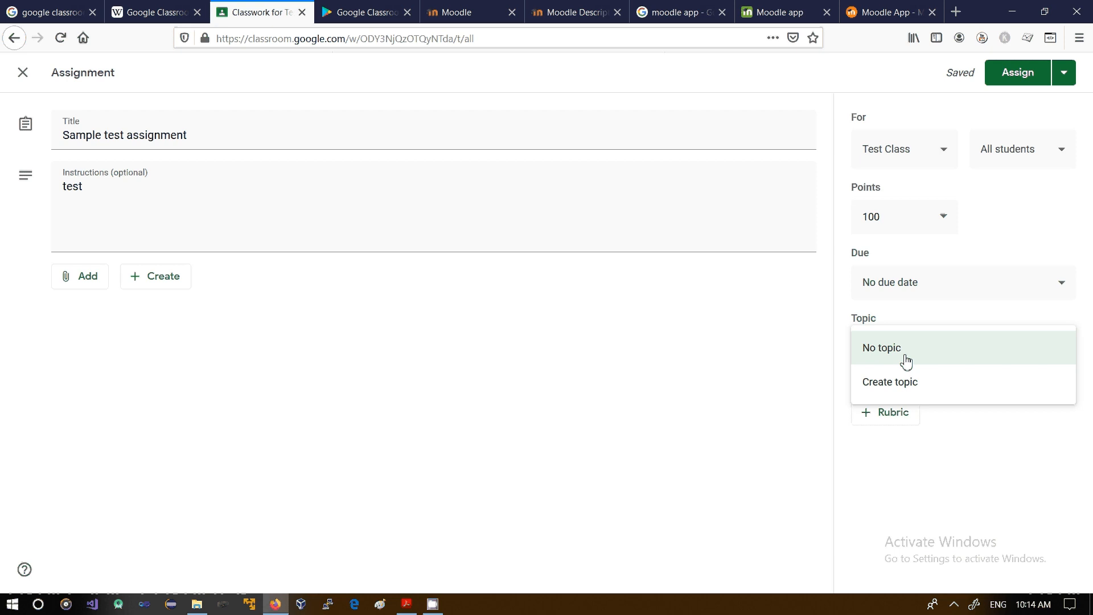
click(875, 389)
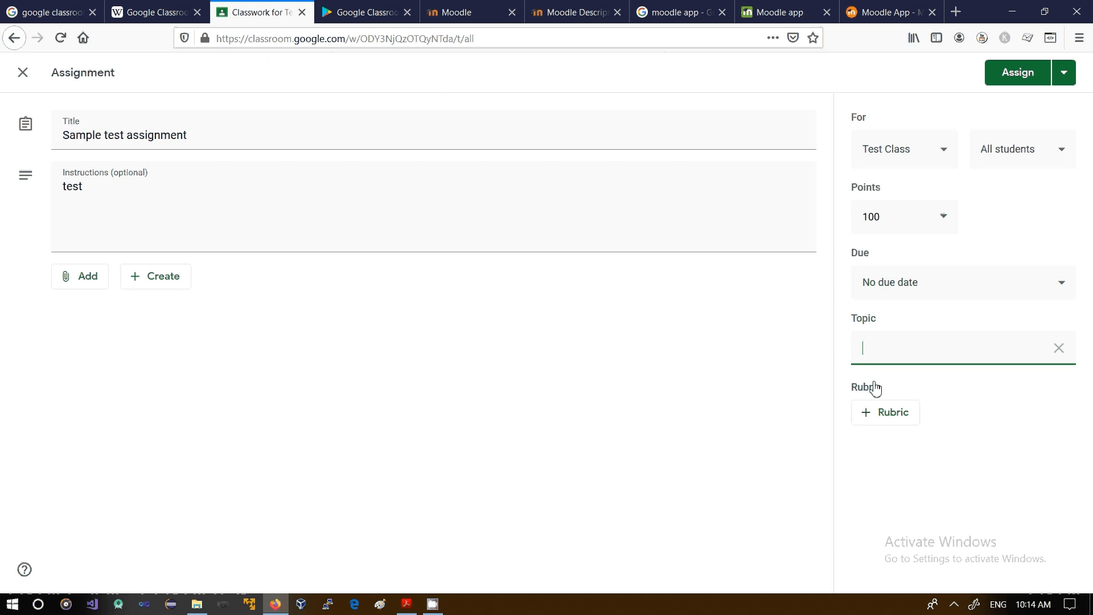
text(maths)
click(783, 367)
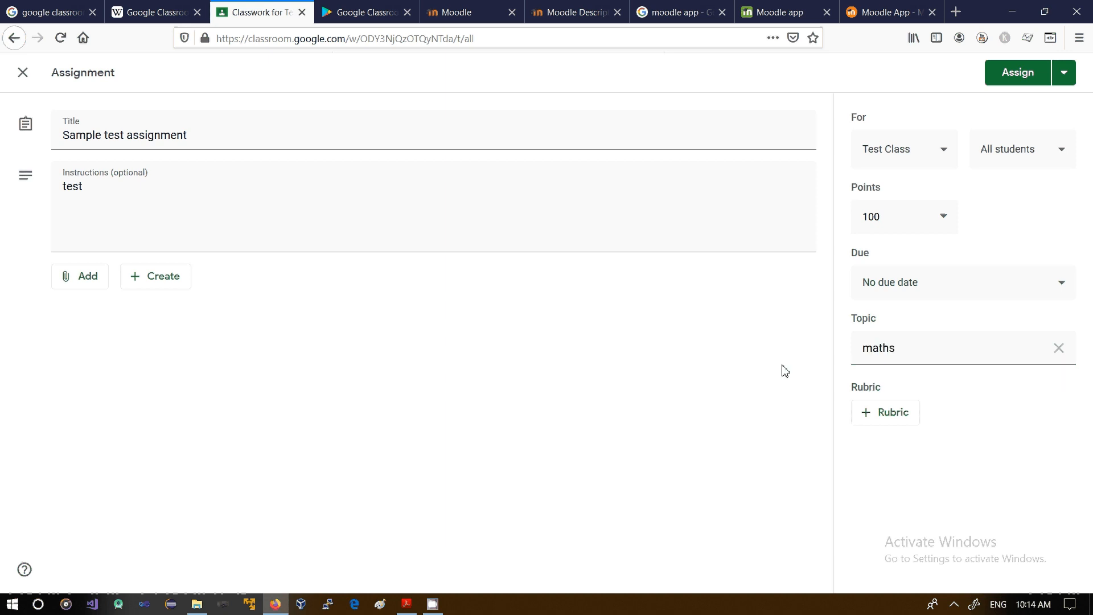
Step: Start creating a new rubric for the assignment and look over its scoring and criterion fields
click(900, 423)
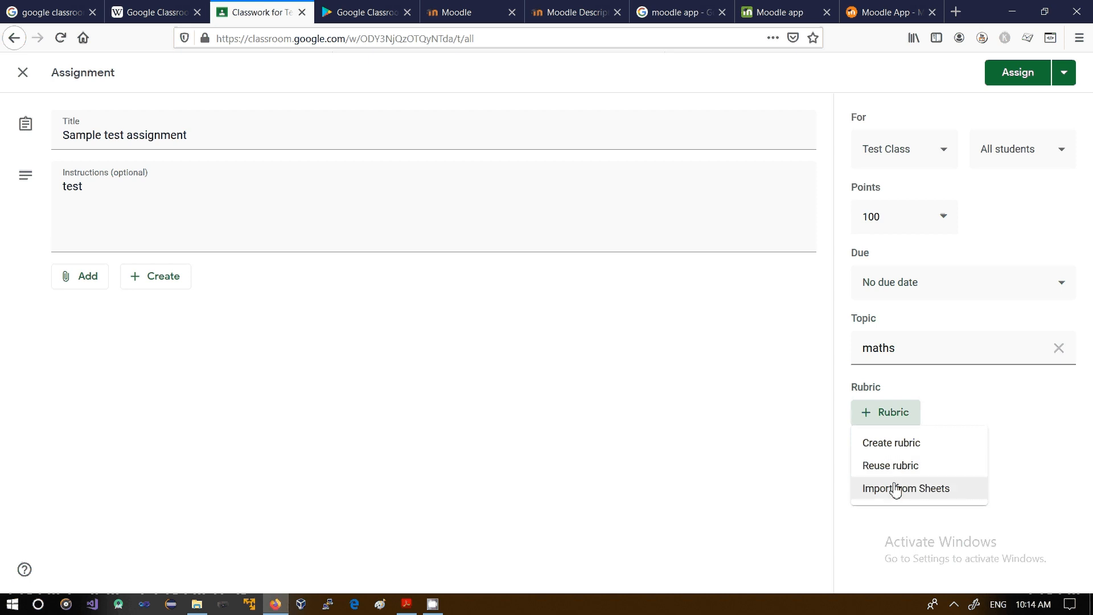
click(885, 447)
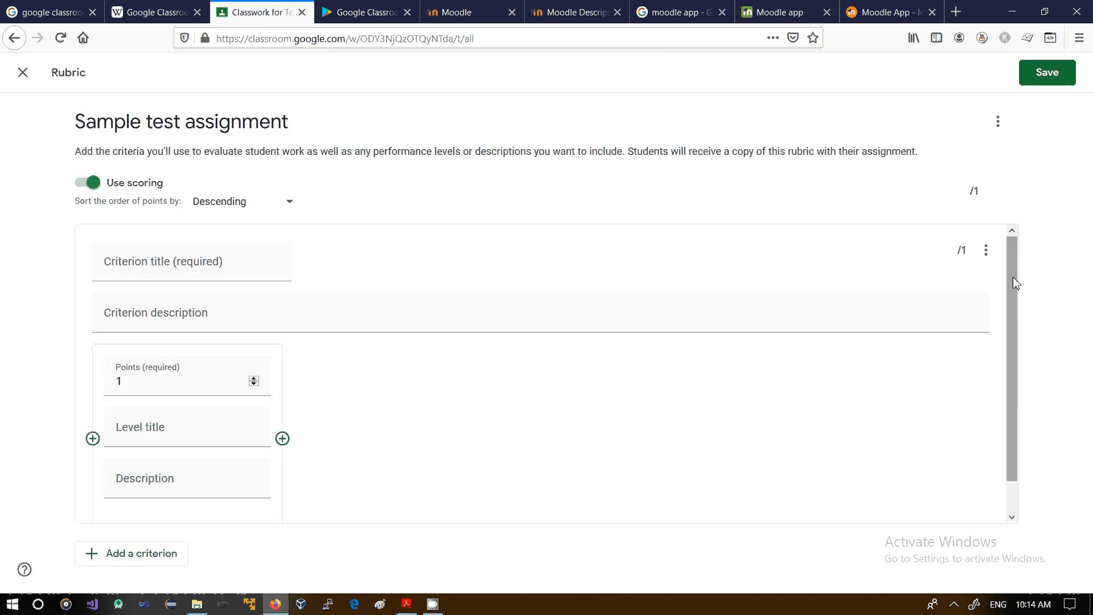
mouse_move(1013, 276)
mouse_down()
mouse_move(1026, 350)
mouse_move(1010, 383)
mouse_move(1008, 295)
mouse_up()
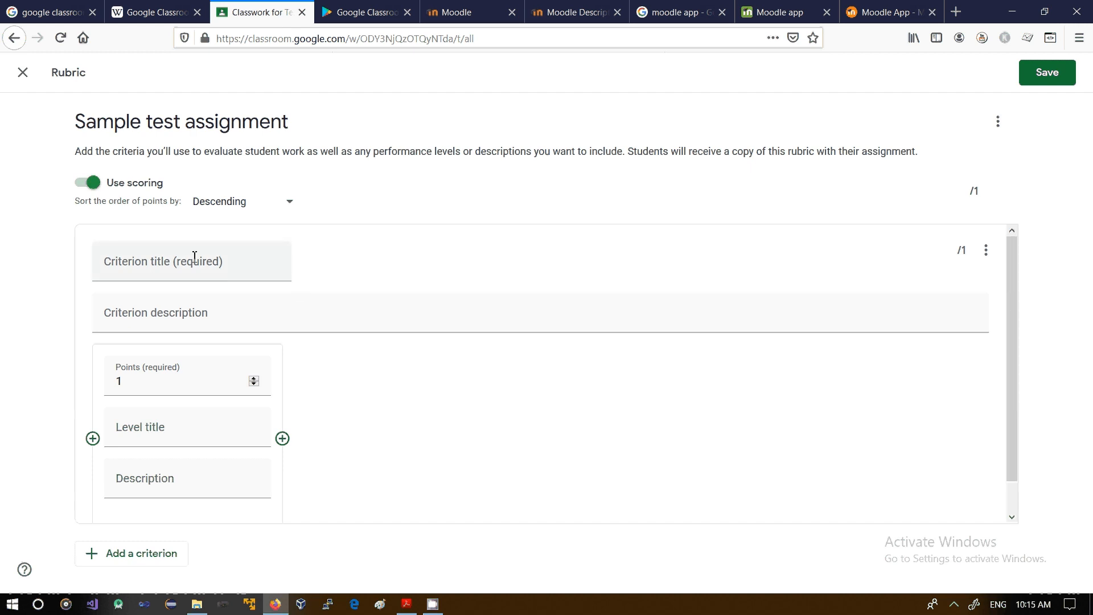
Step: Examine the criterion description, points, level title and level description fields of the rubric
click(224, 305)
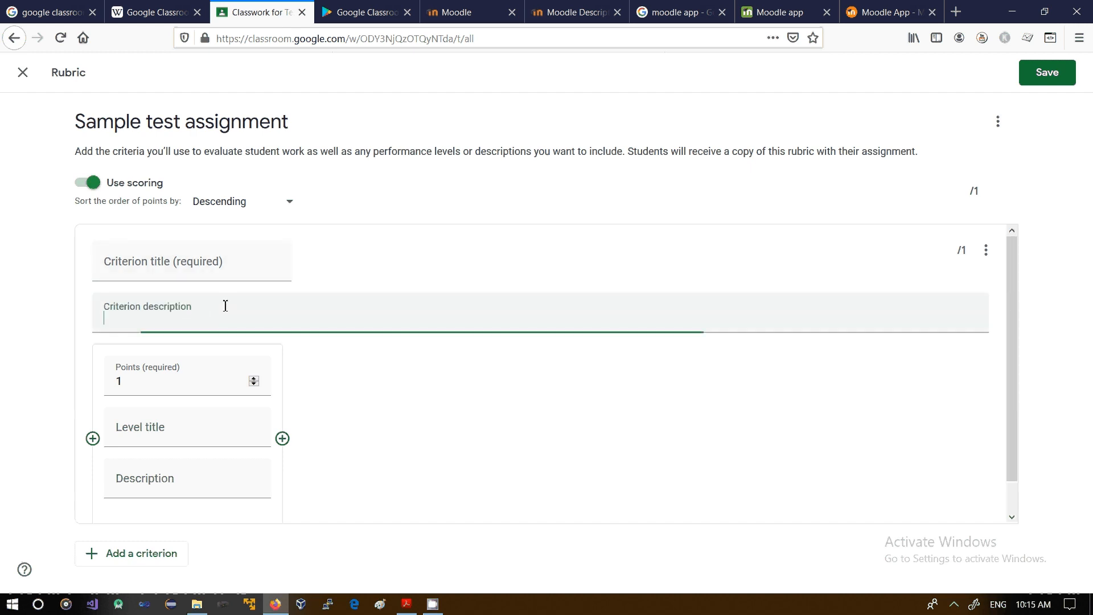
click(193, 388)
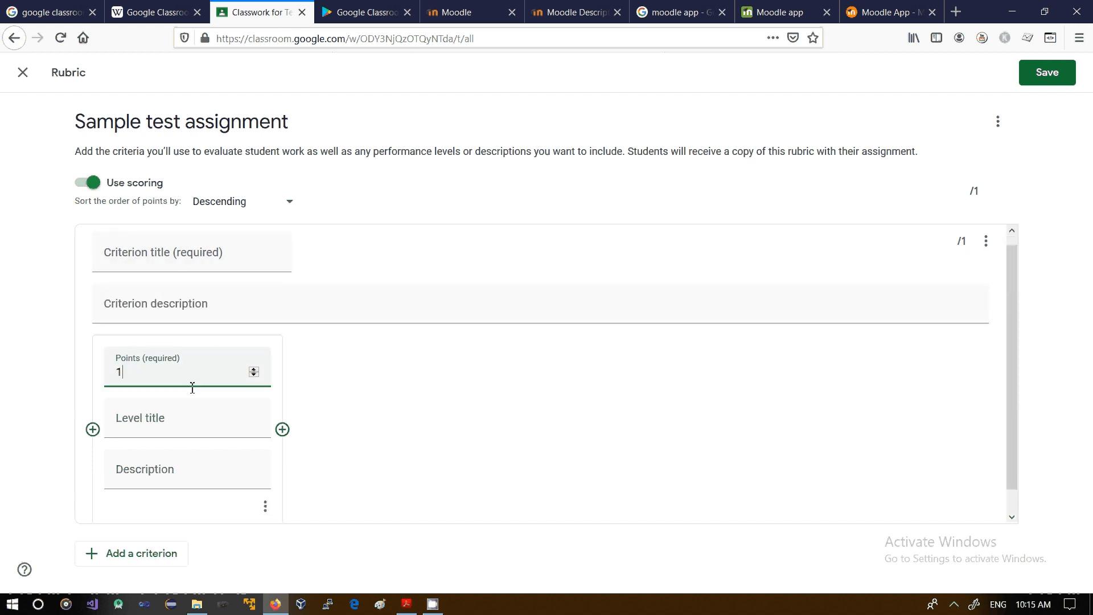
click(192, 427)
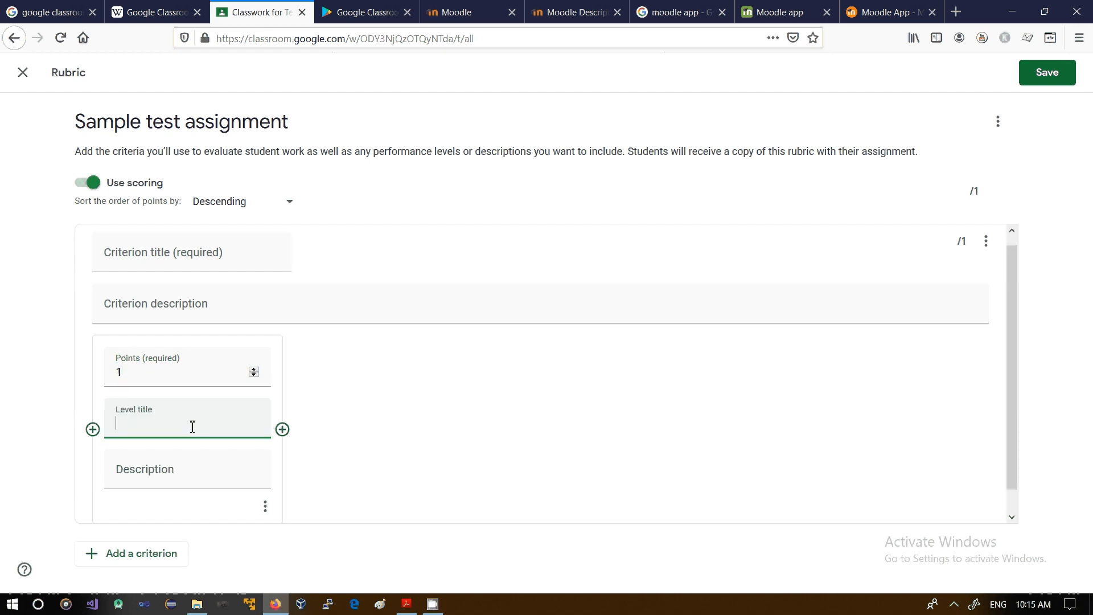
click(201, 461)
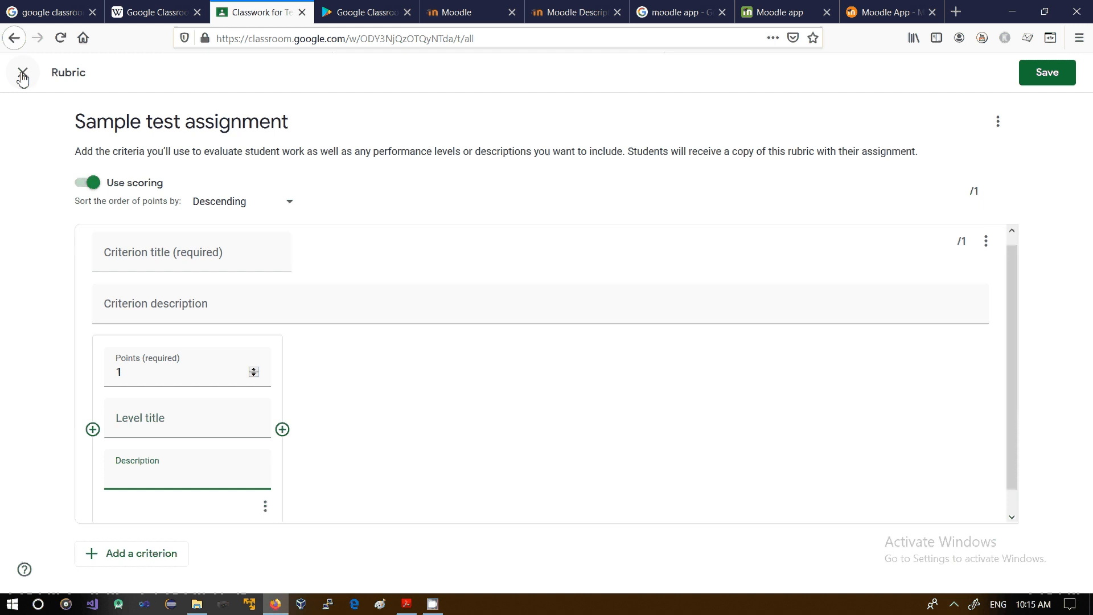
drag(76, 122, 294, 132)
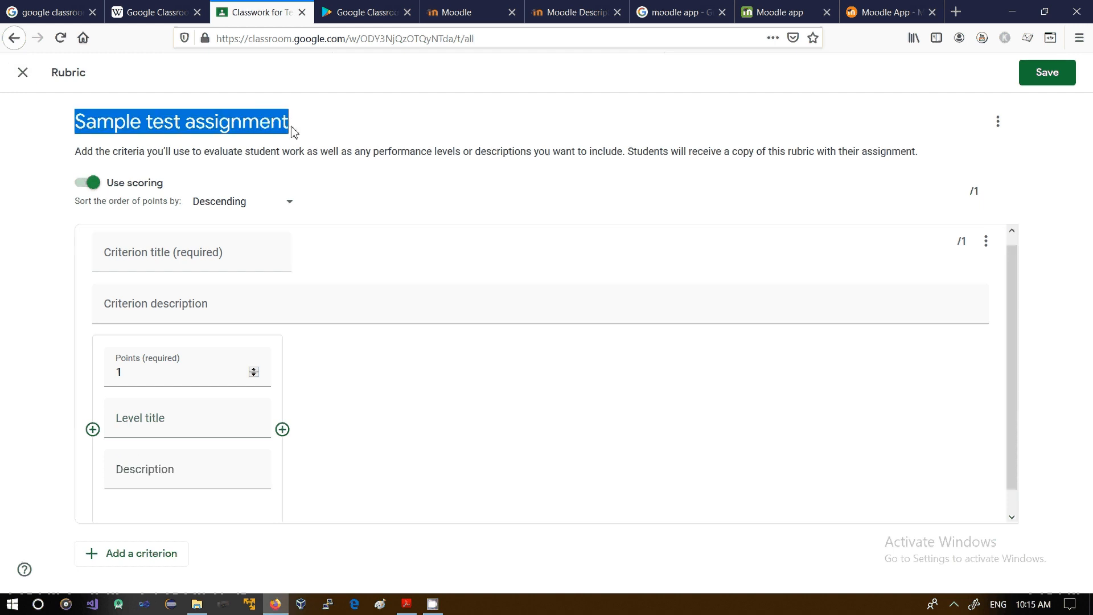
Step: Discard the unsaved rubric and assign "Sample test assignment" to all students of Test Class
click(15, 76)
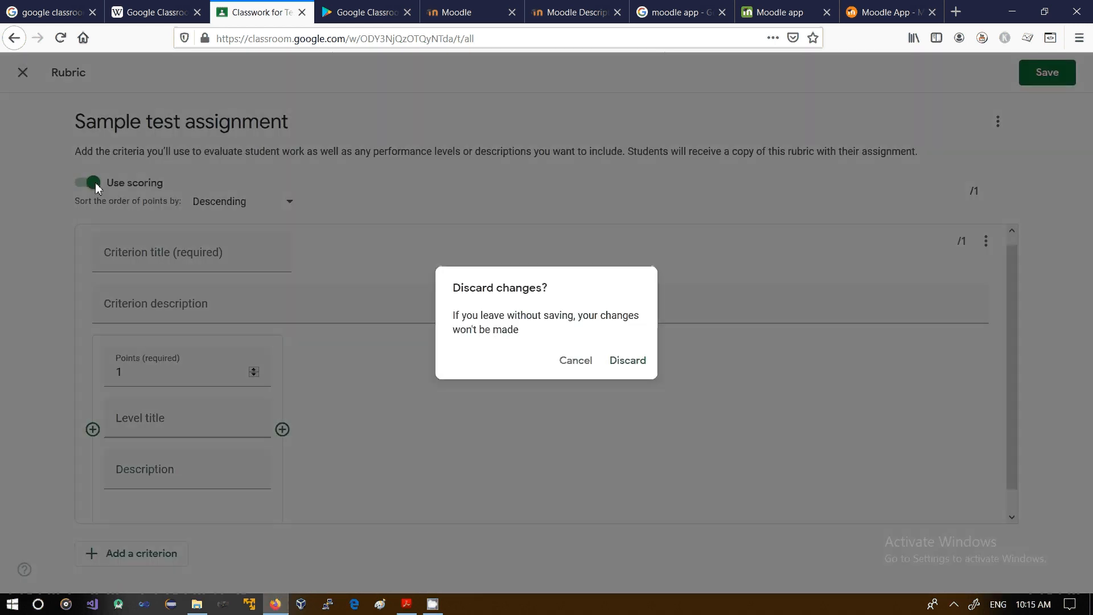
click(613, 364)
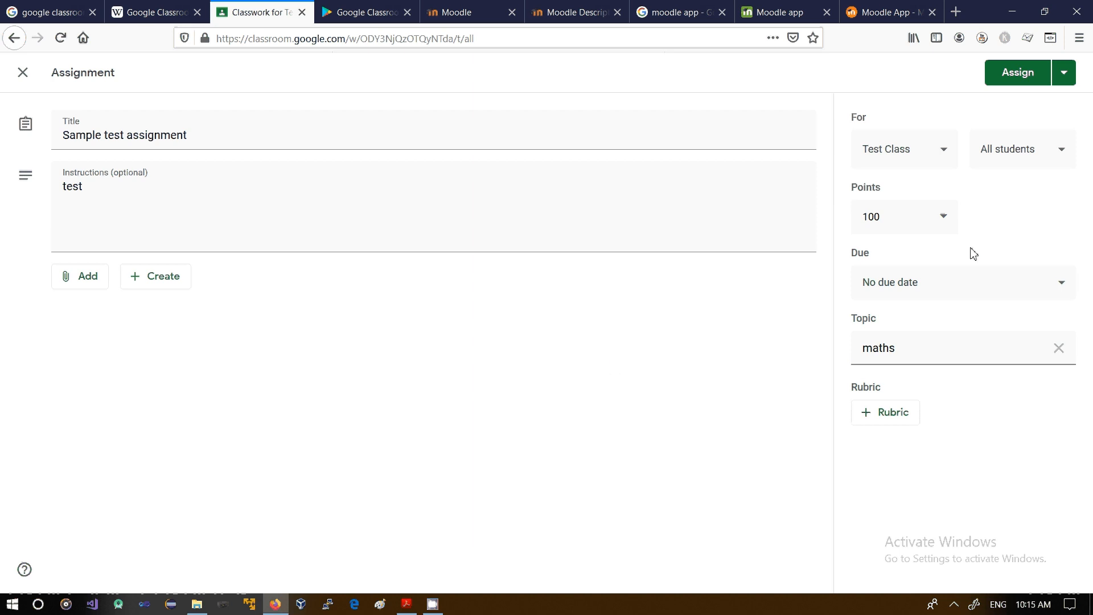
click(1013, 83)
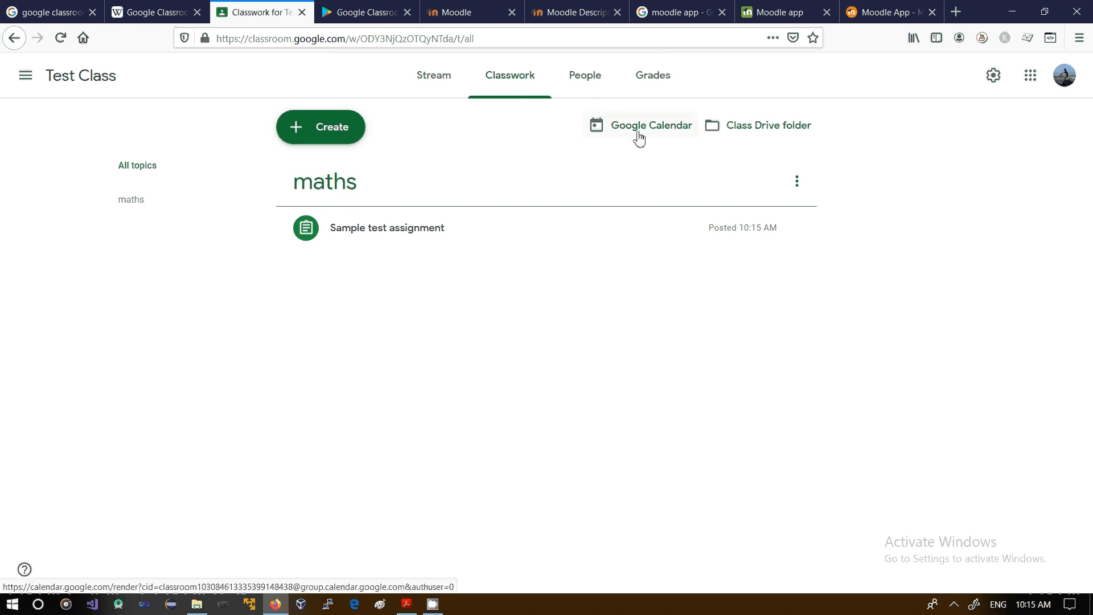
Step: View the teachers and students of Test Class and the form for inviting students, without inviting anyone
click(594, 88)
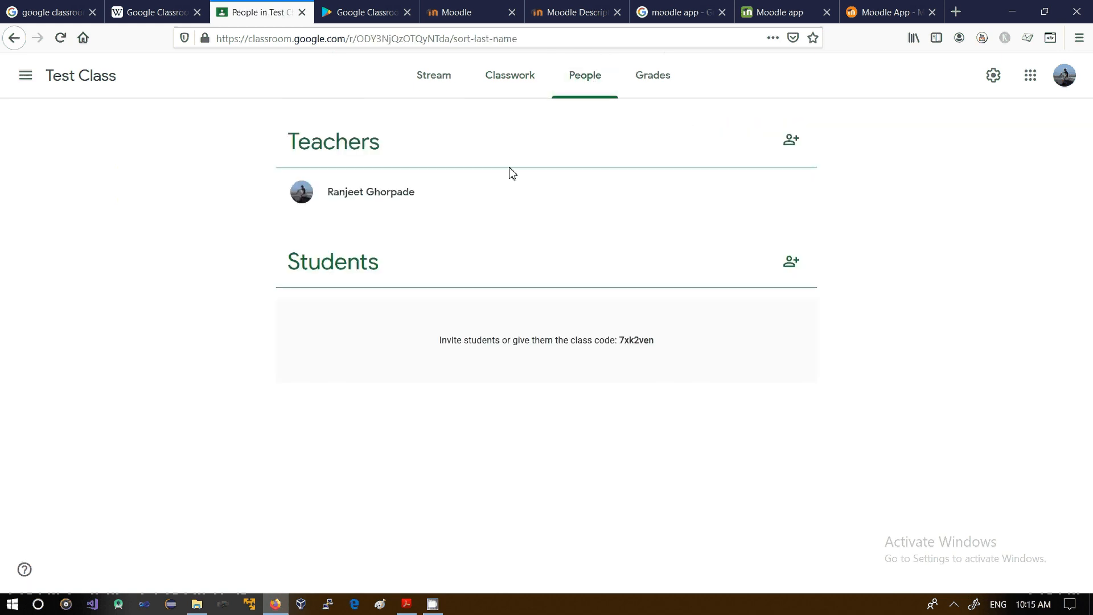
click(797, 279)
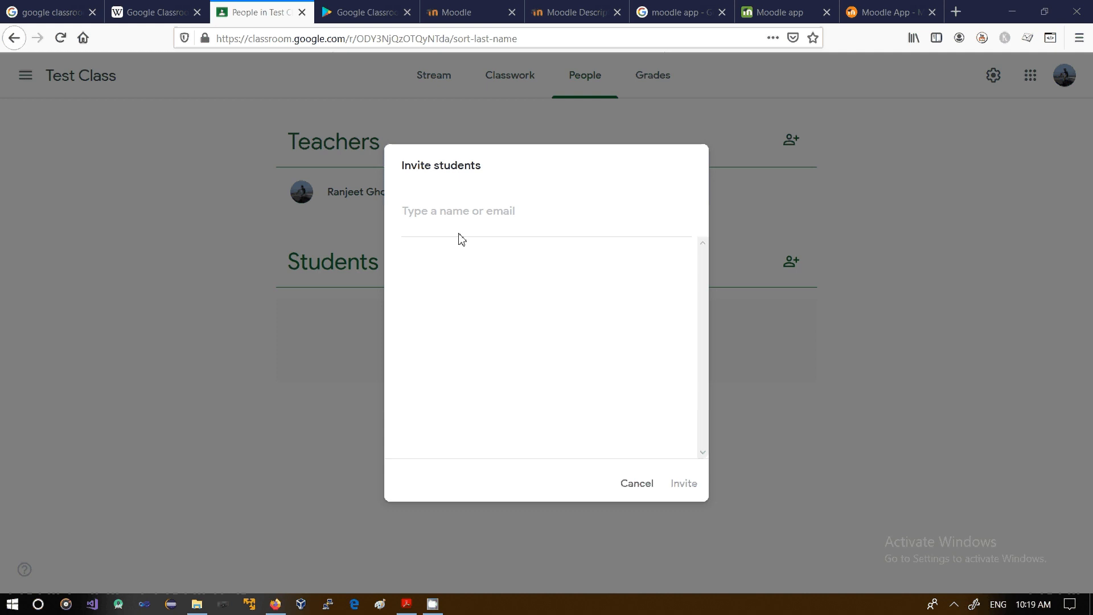
click(458, 223)
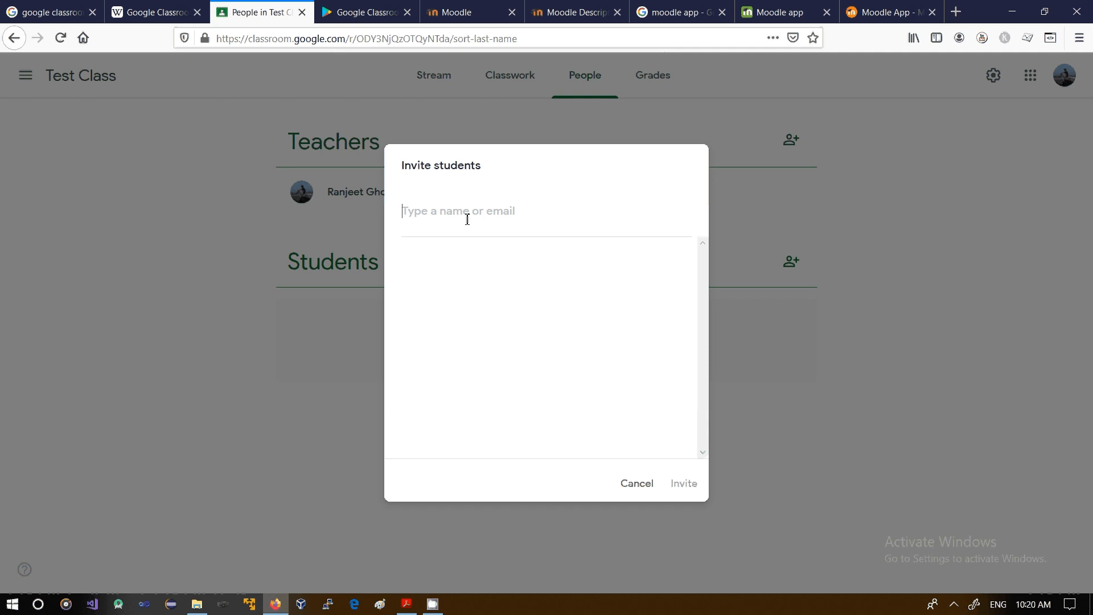
click(636, 484)
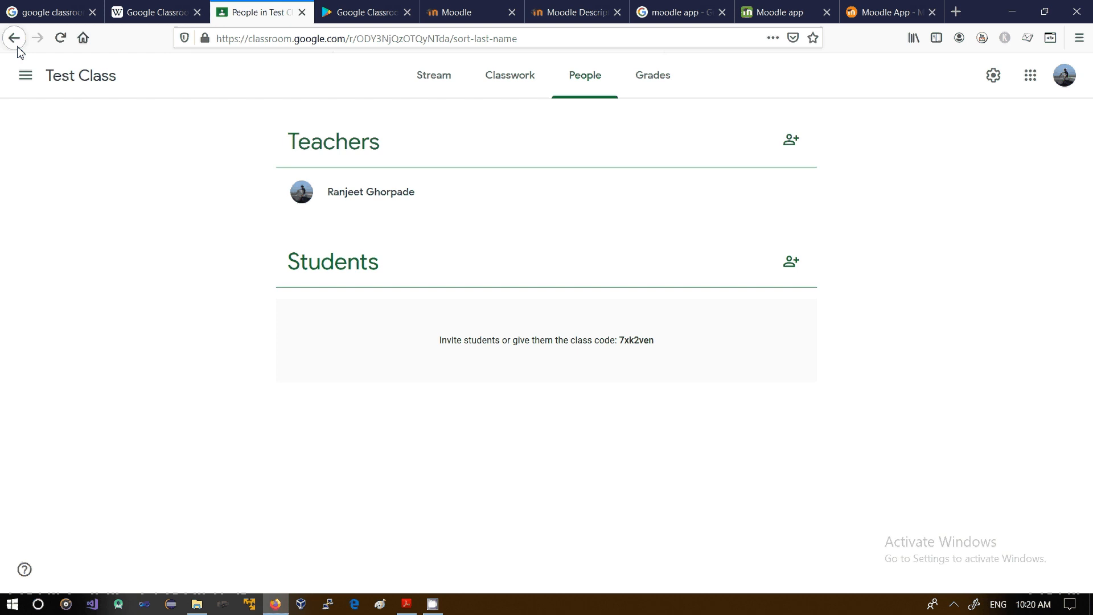
Step: Return to the overview of all classes and view the class-code form for joining a class, without joining one
click(32, 78)
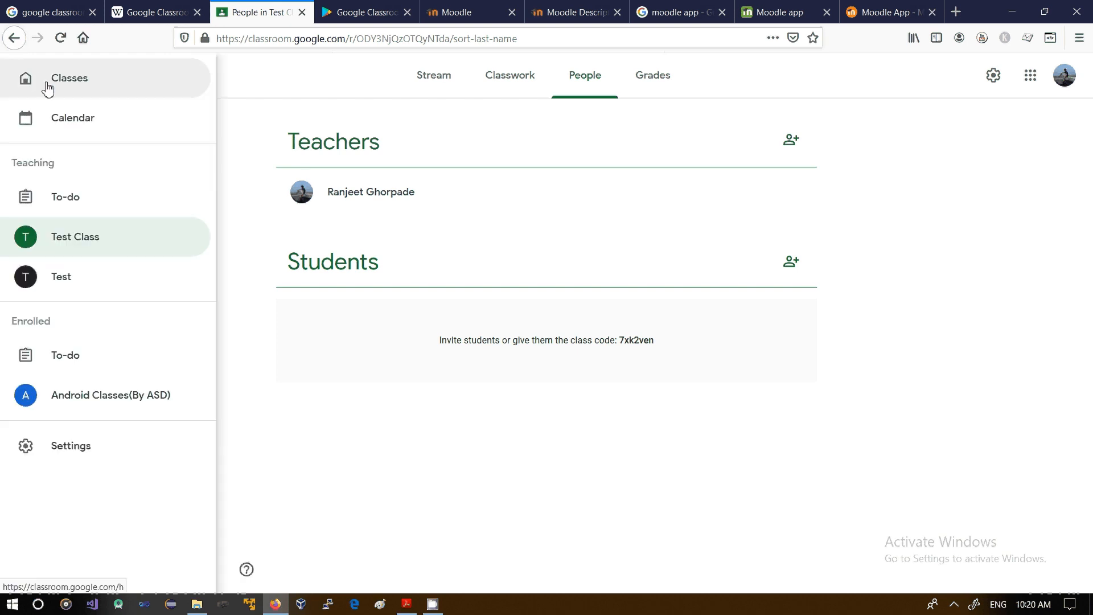
click(46, 88)
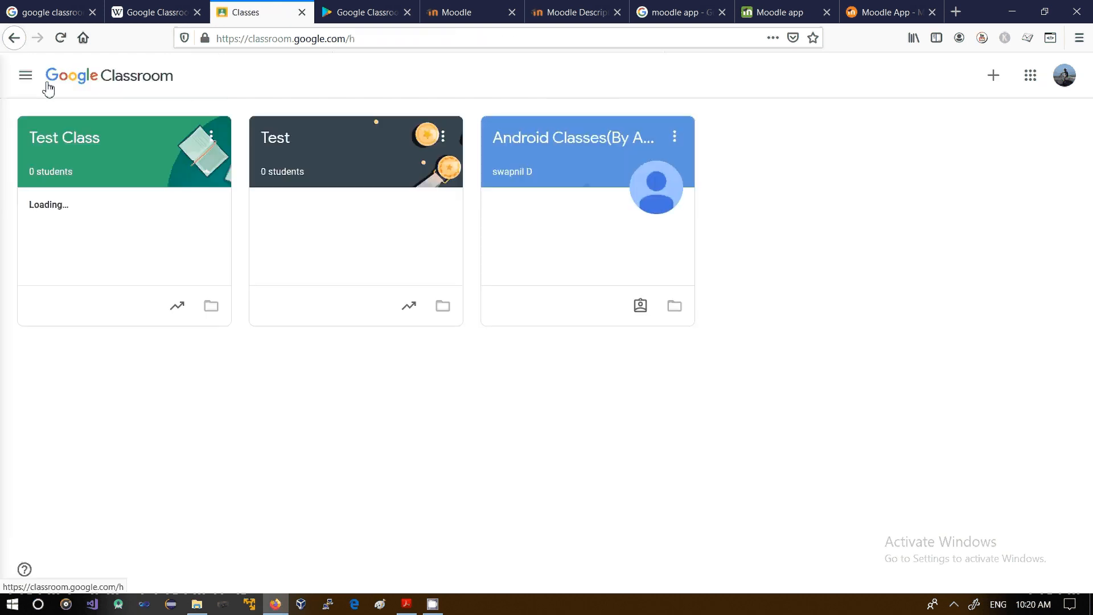
click(1002, 85)
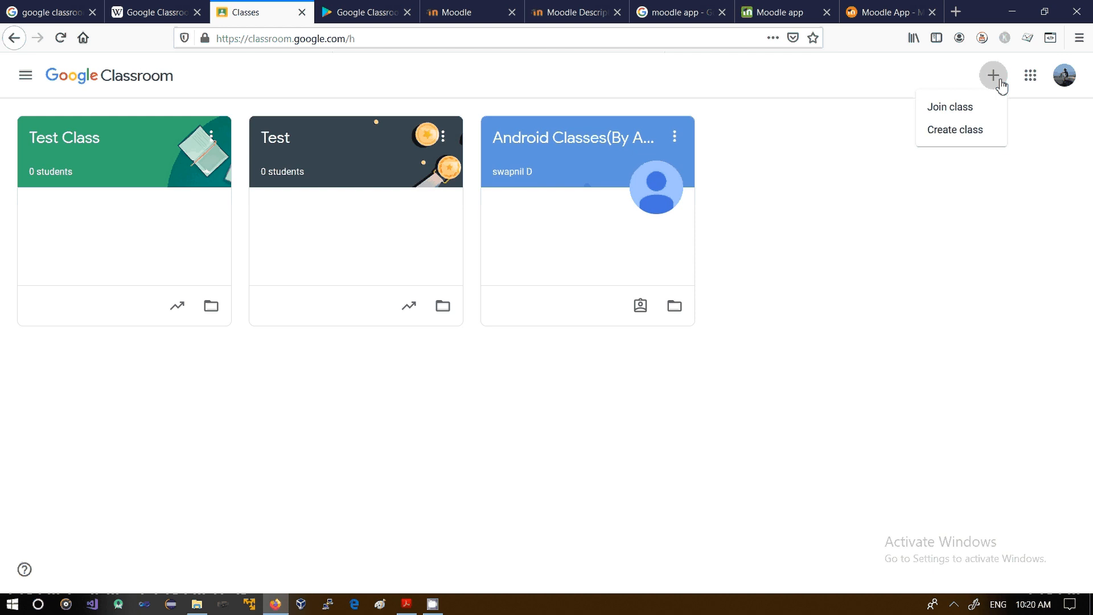
click(961, 109)
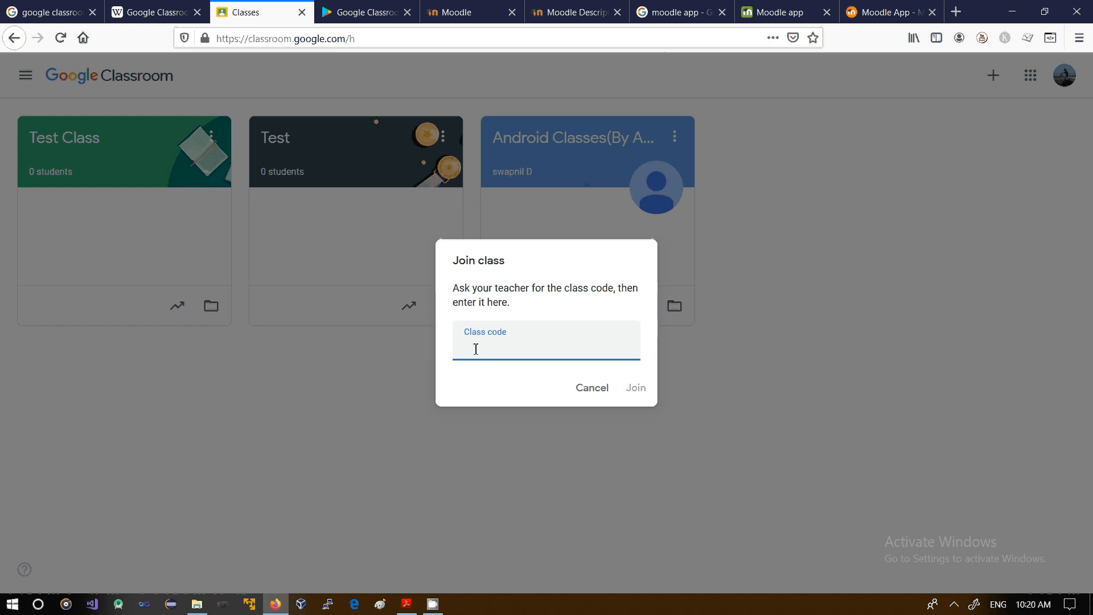
click(598, 390)
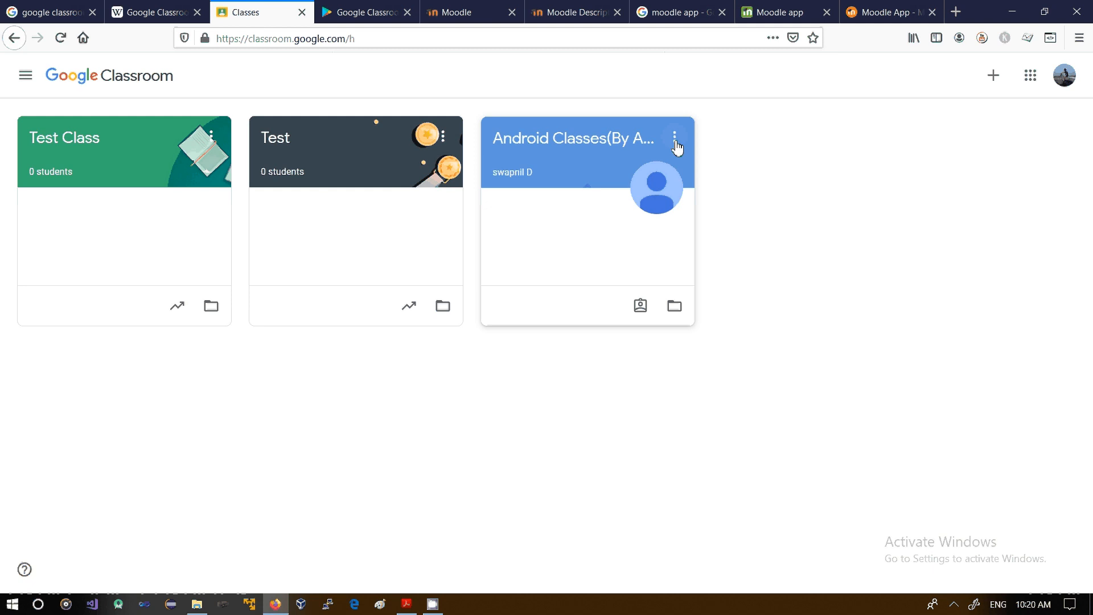
Step: Open the Android Classes(By ASD) class and look through its list of teachers and classmates
click(637, 147)
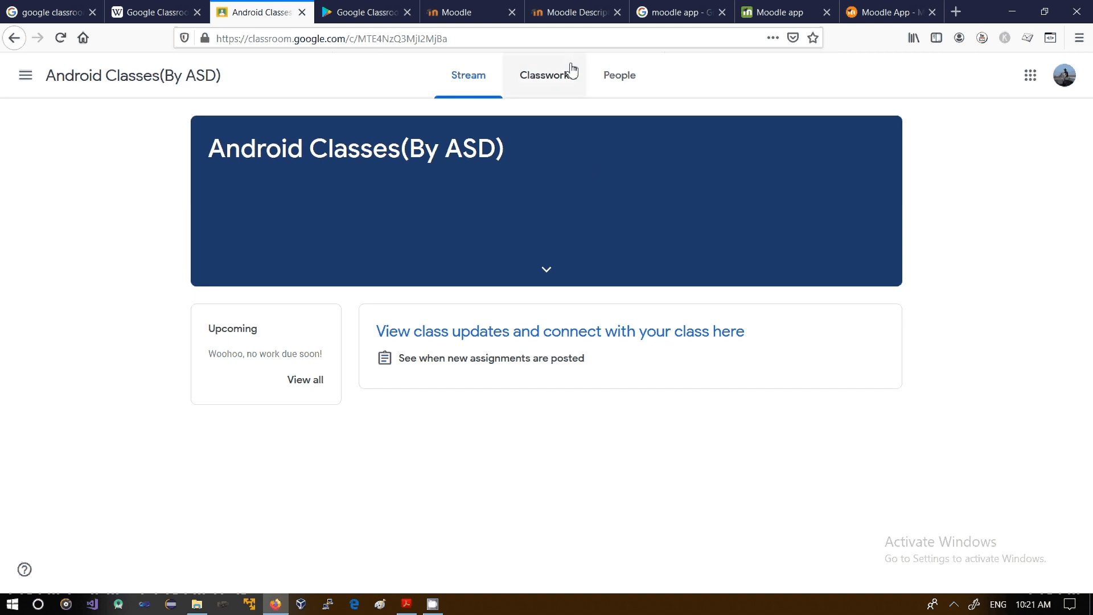
click(609, 77)
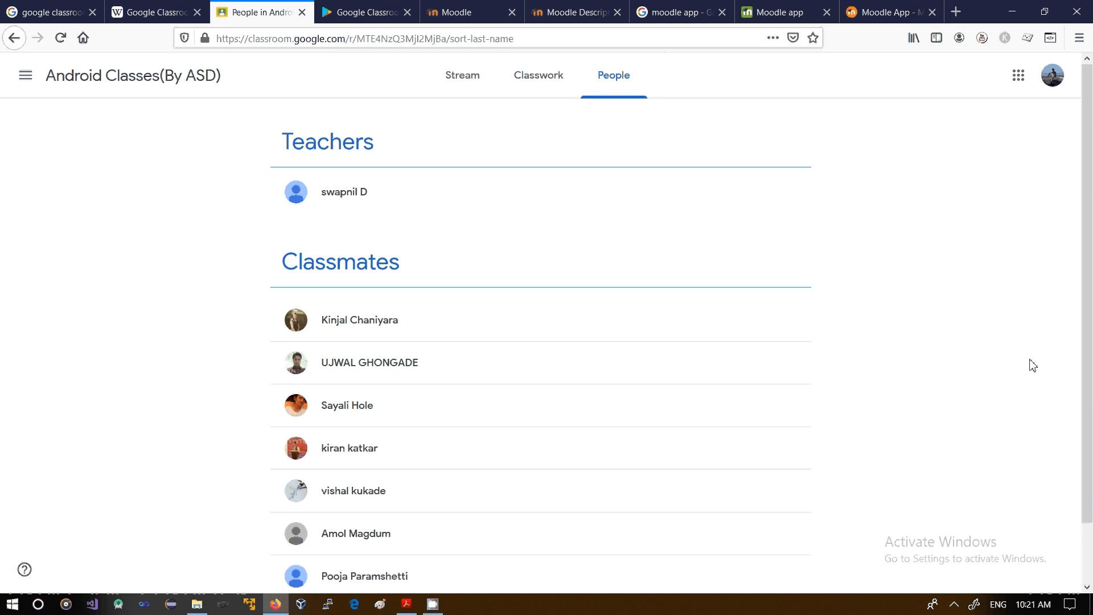
scroll(1090, 252, down, 2)
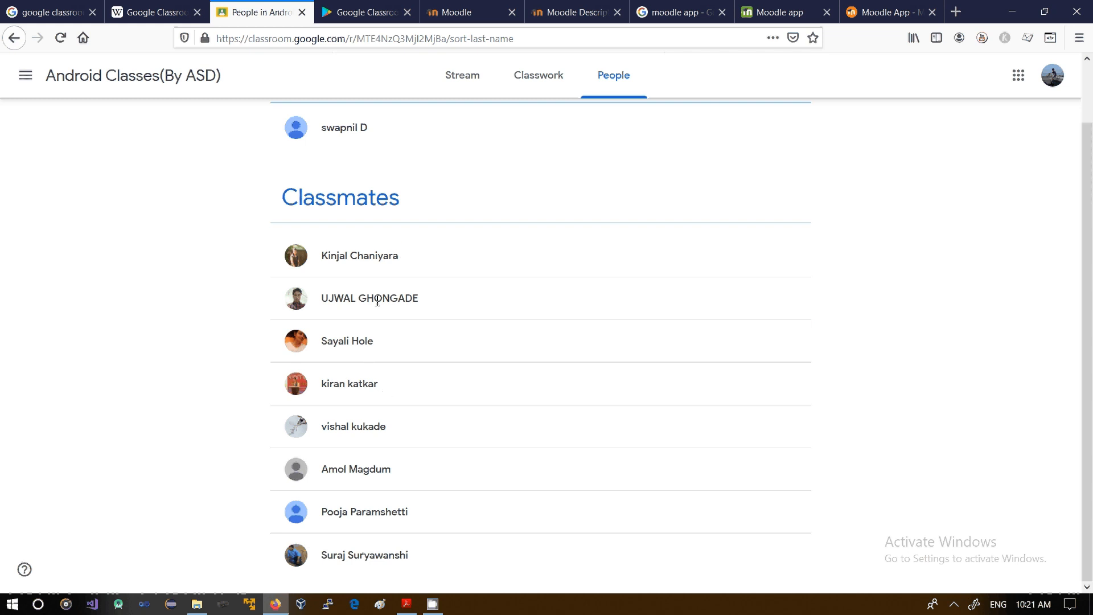
scroll(1091, 360, up, 2)
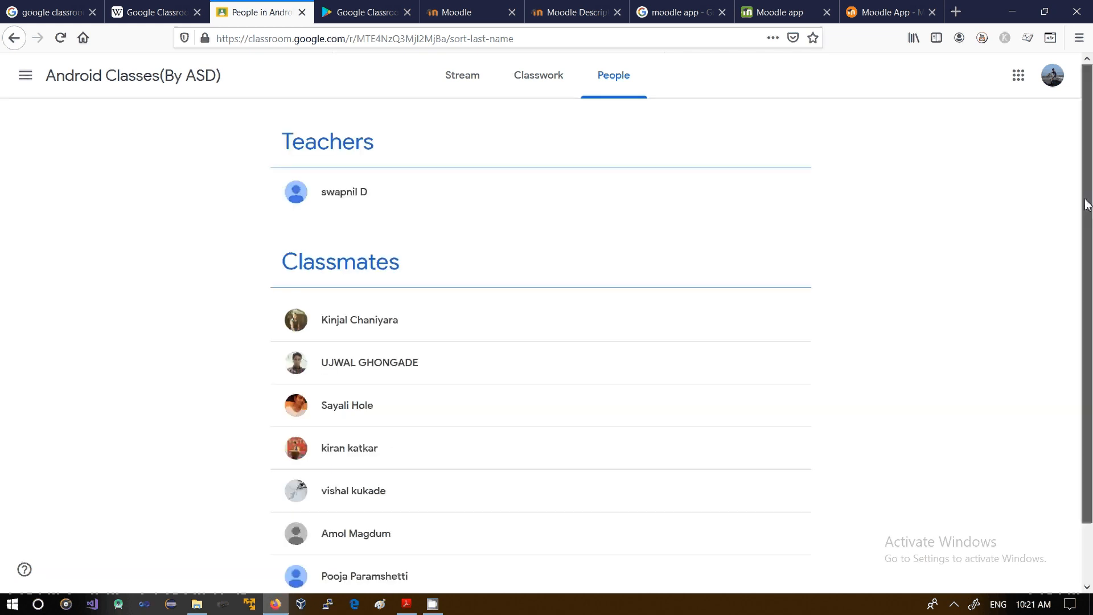
Step: Go back to the overview of all classes and view the grades of Test Class
click(32, 77)
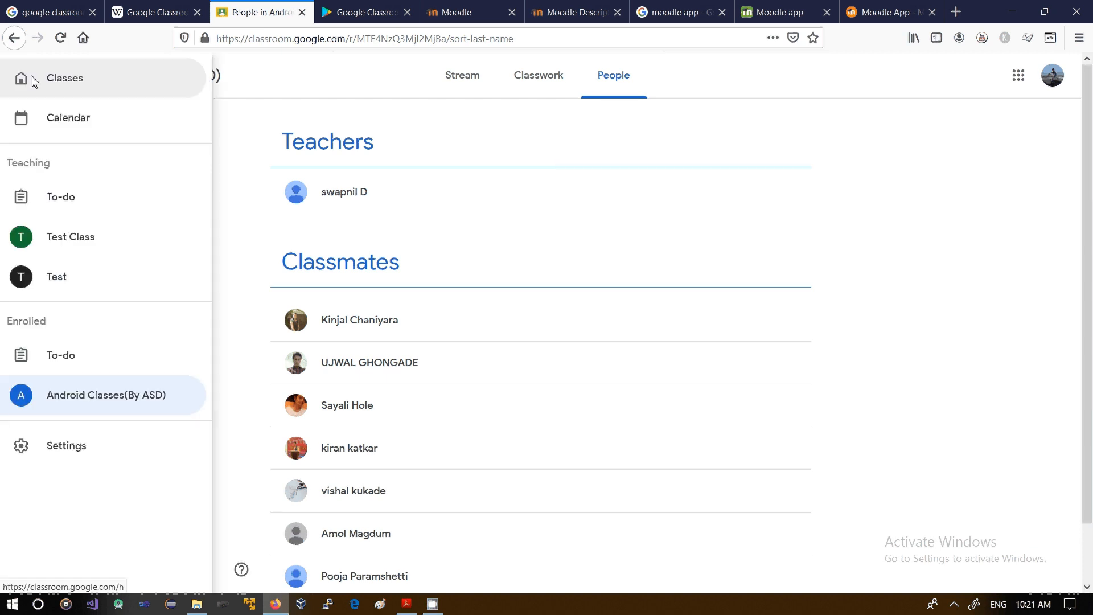
click(56, 93)
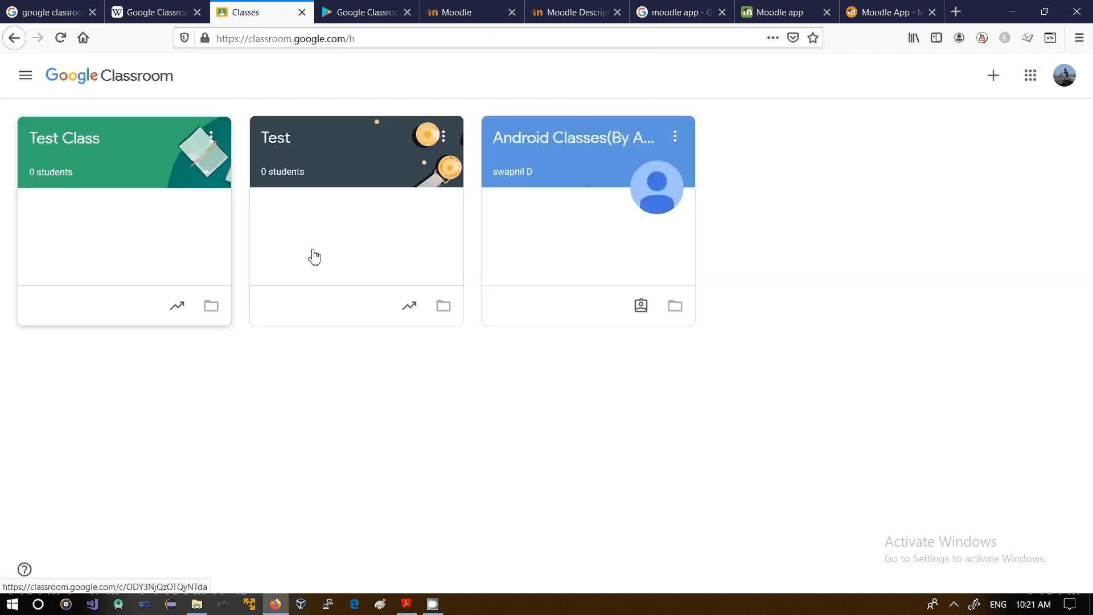
click(187, 306)
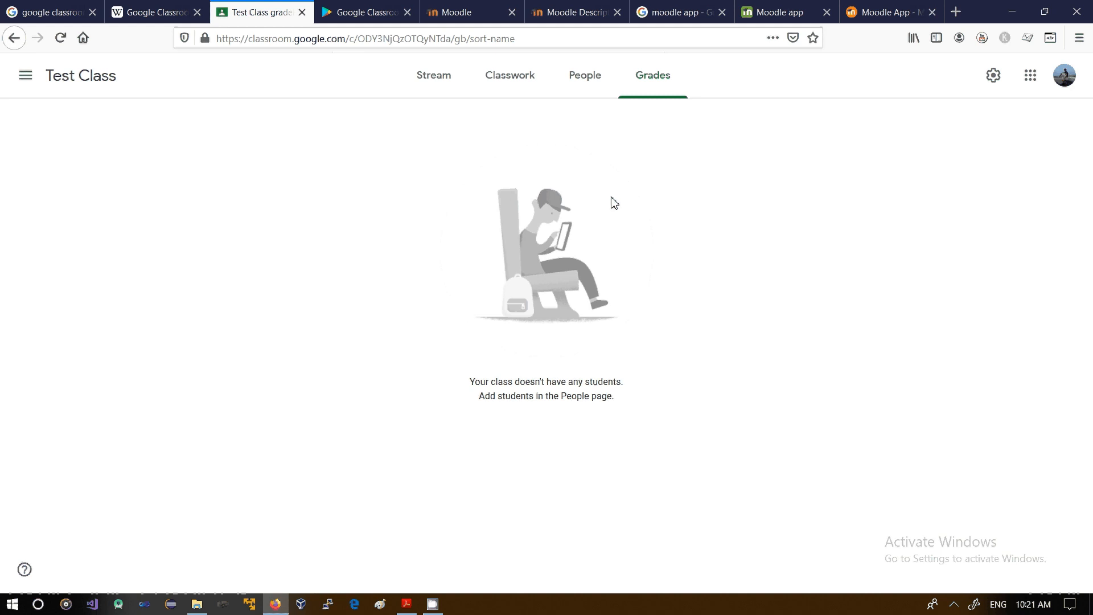
click(586, 94)
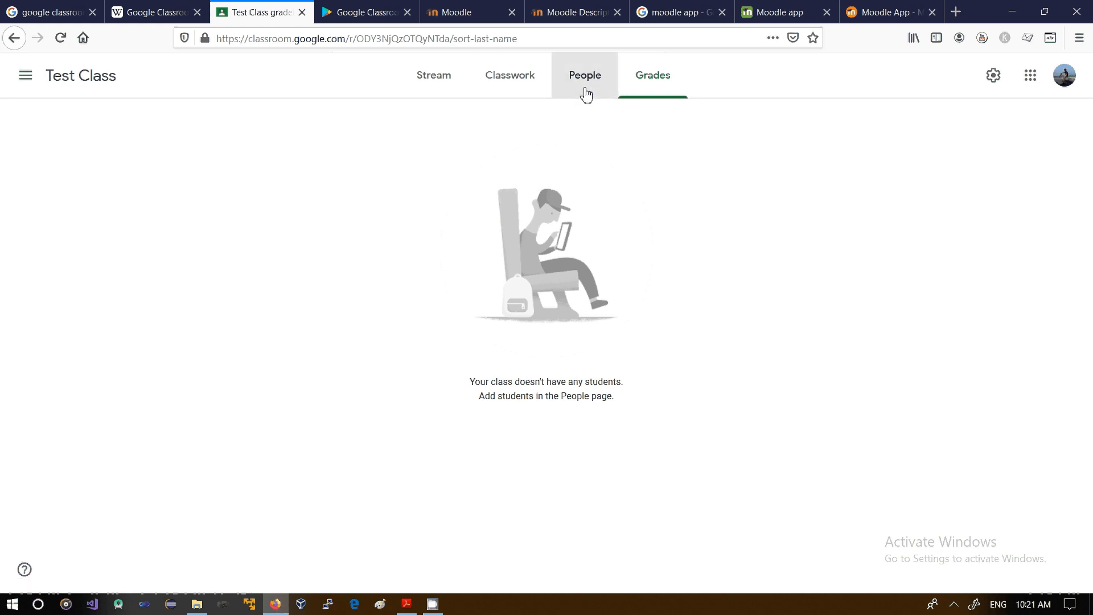
click(631, 85)
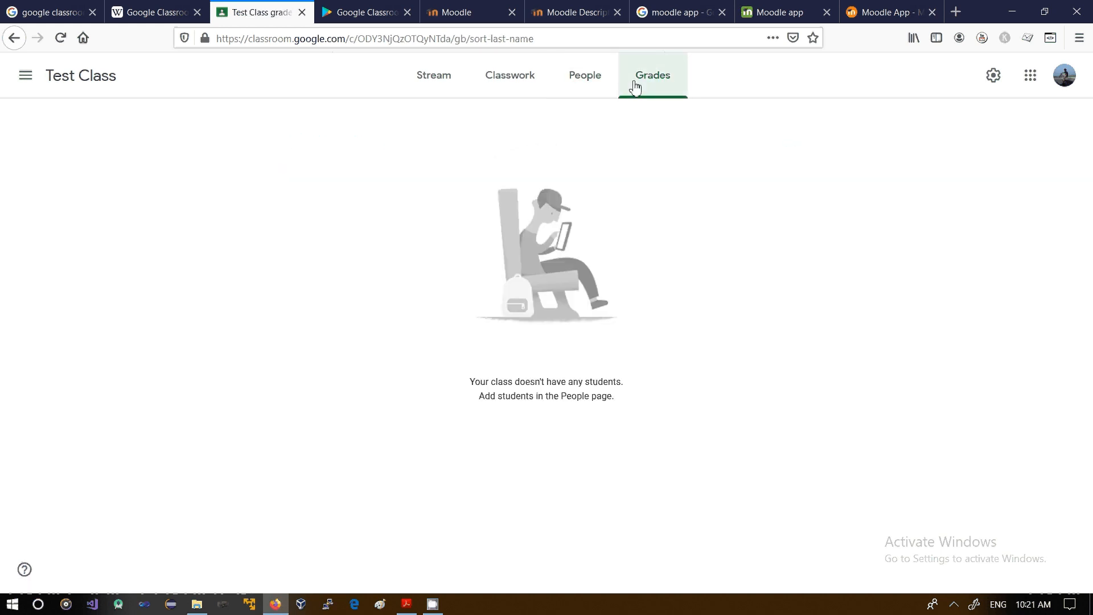
Step: View the stream of Test Class and dismiss the tip about customizing how classwork appears there
click(504, 85)
click(445, 89)
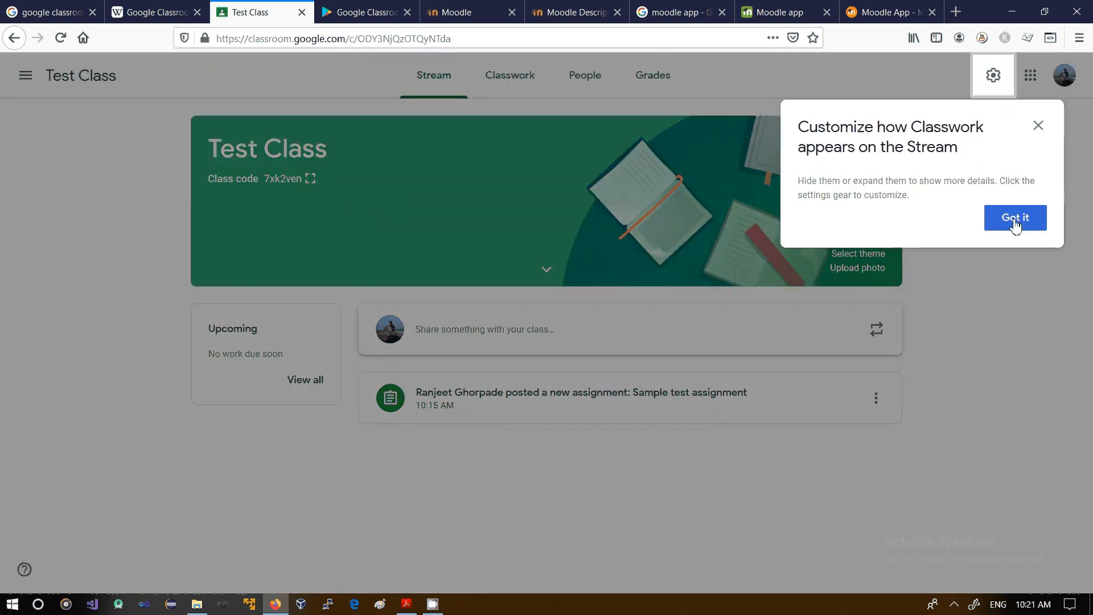
click(1015, 224)
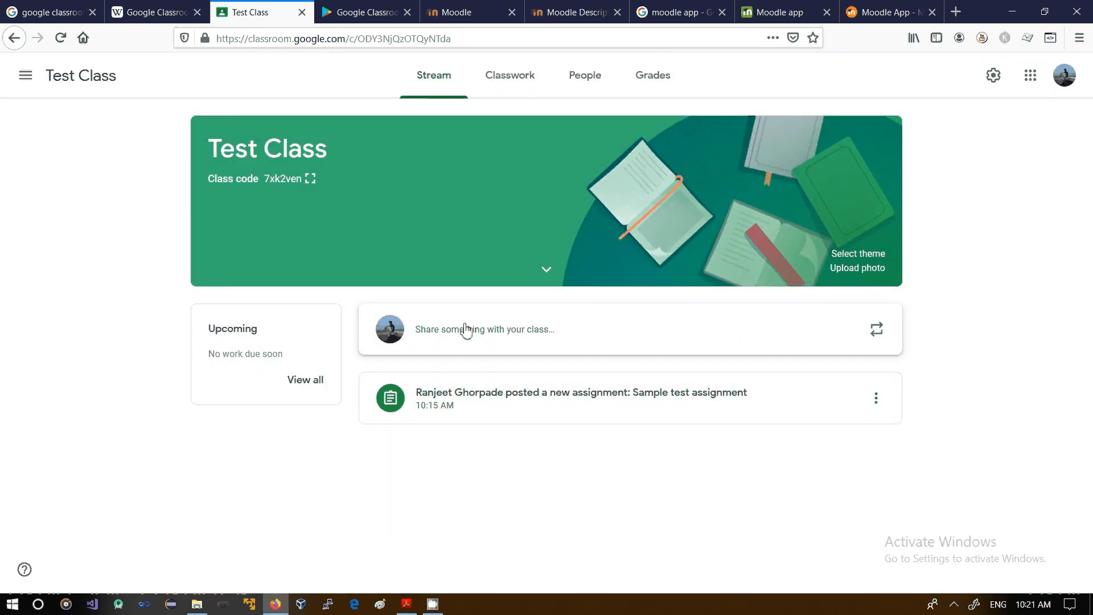
Step: View the to-do and done work for enrolled classes, and filter the to-do list to Android Classes(By ASD)
click(25, 76)
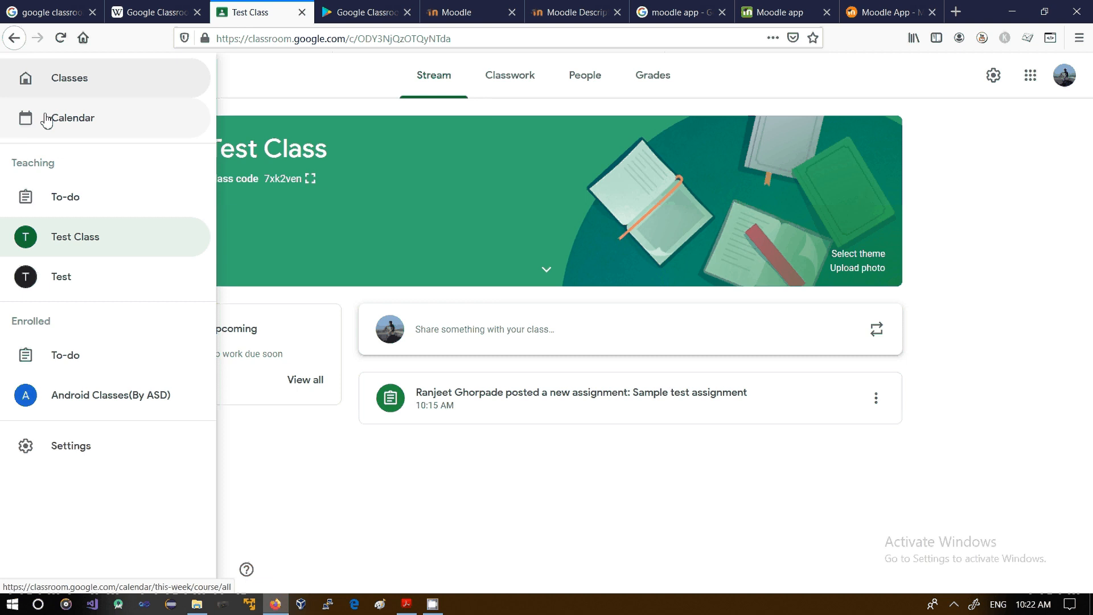
click(65, 92)
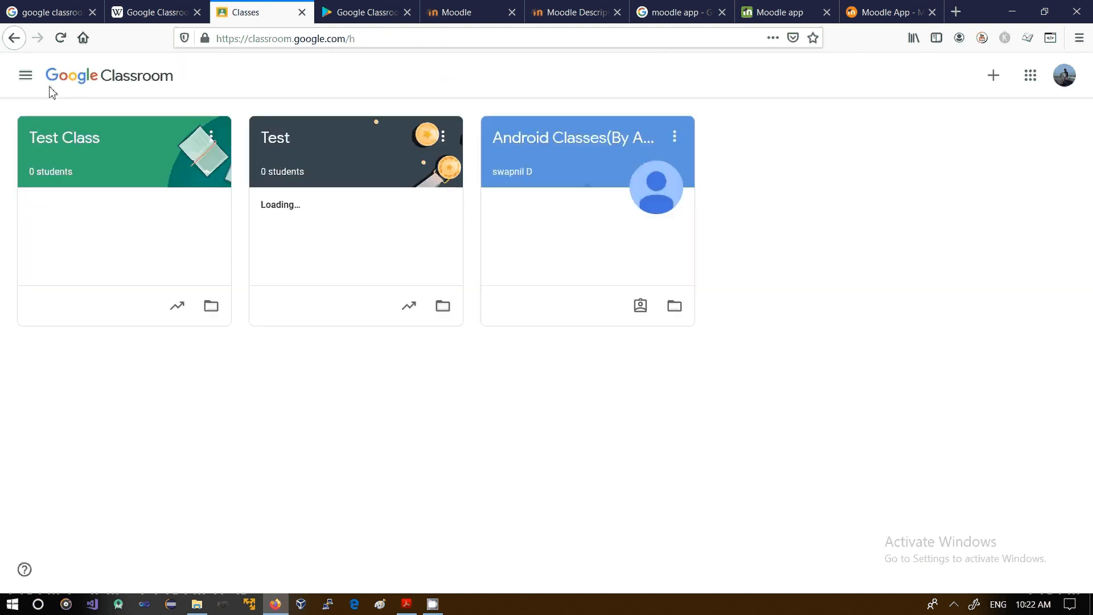
click(26, 77)
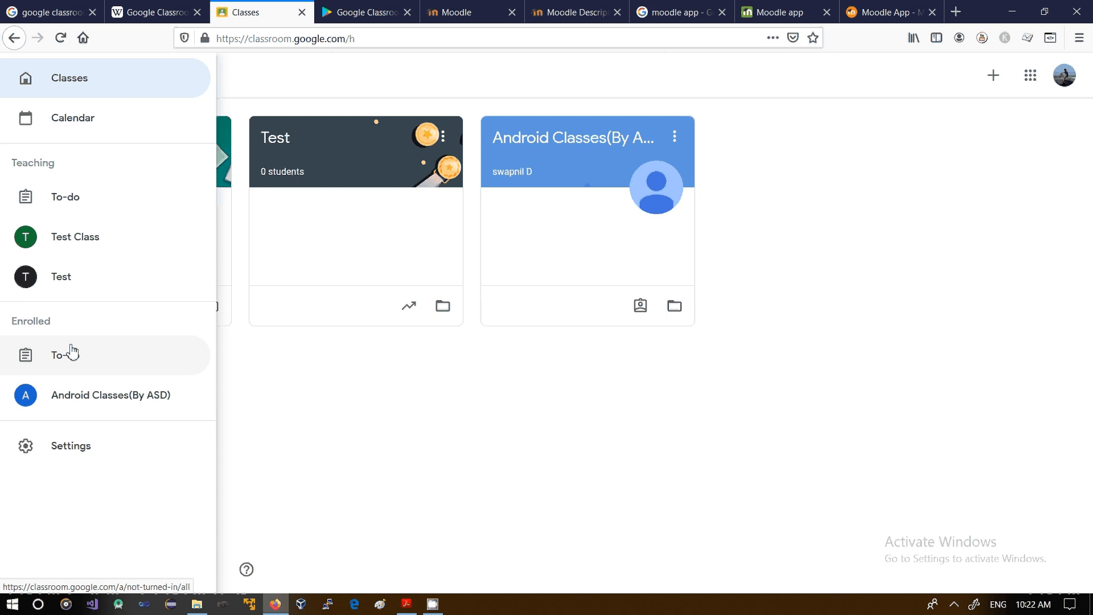
click(72, 351)
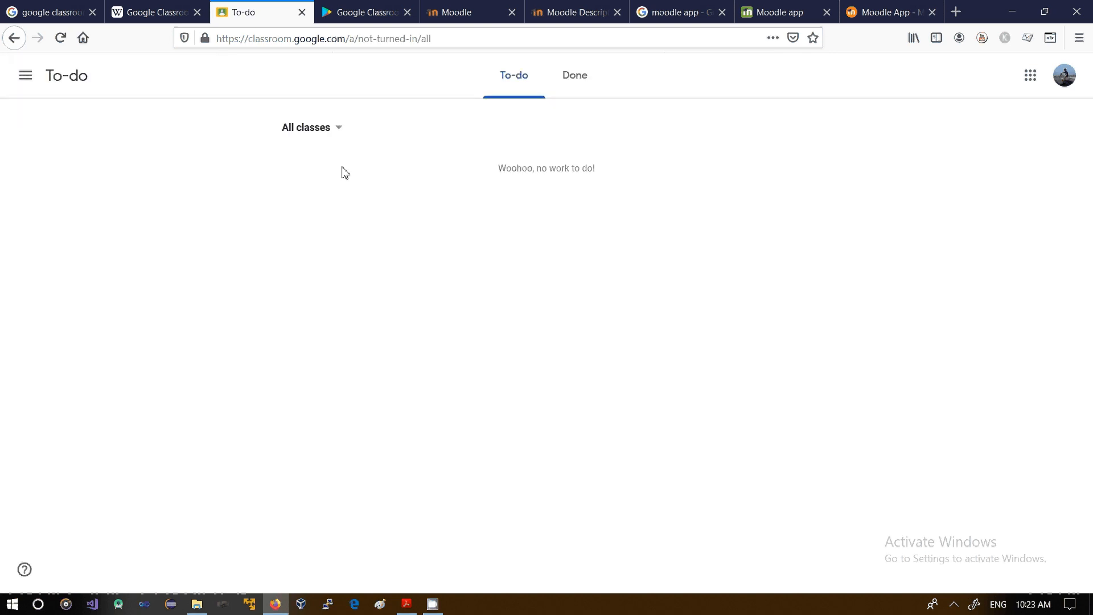
click(569, 90)
click(530, 89)
click(340, 131)
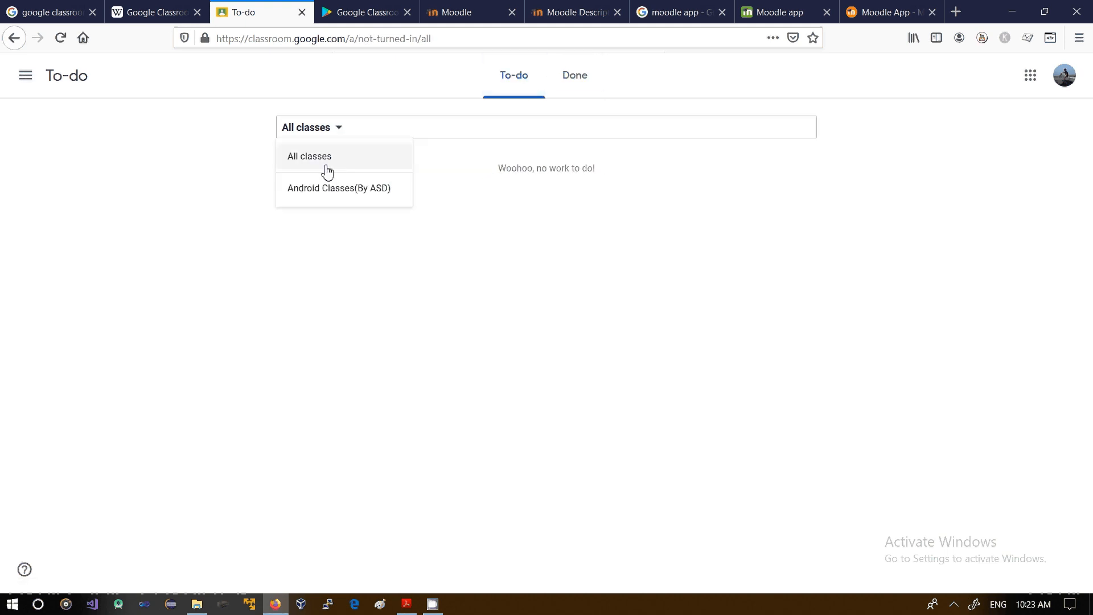
click(331, 192)
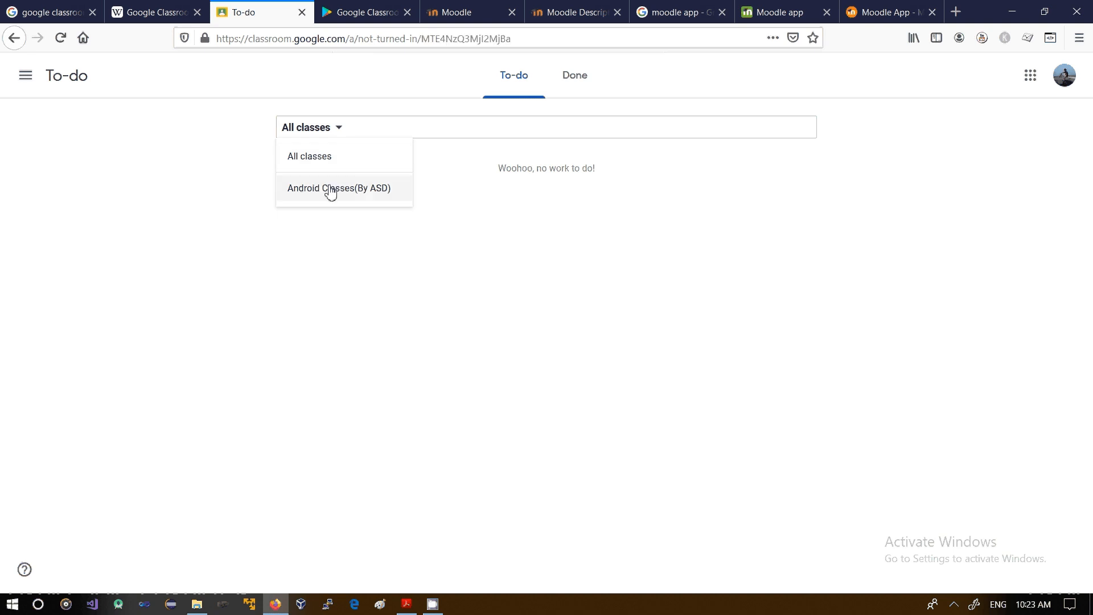
Step: Open the Classroom settings and review the email and comment notification options
click(25, 78)
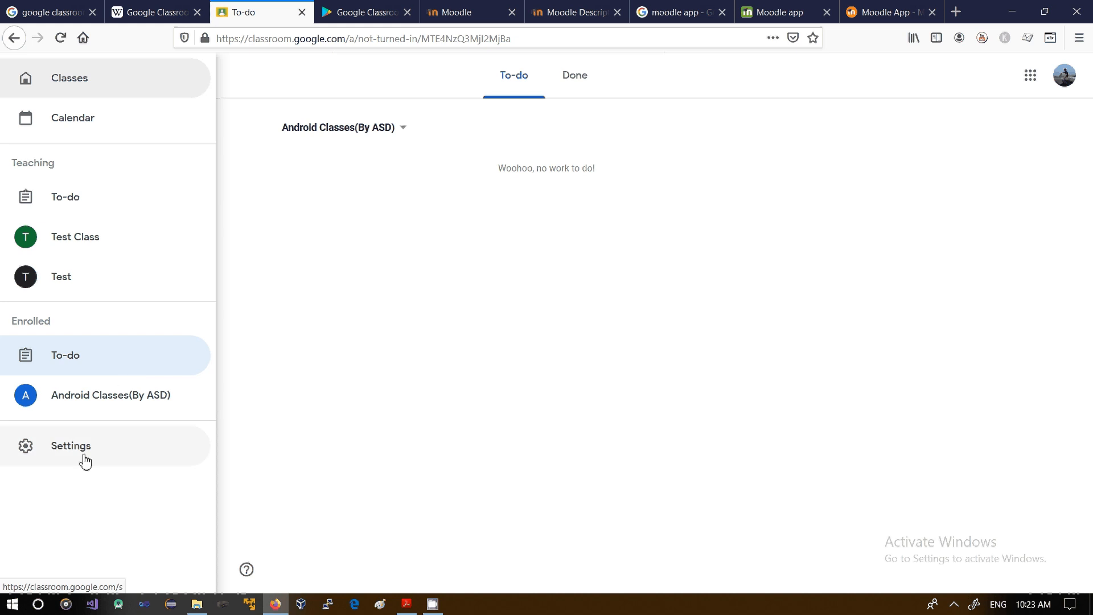
click(84, 459)
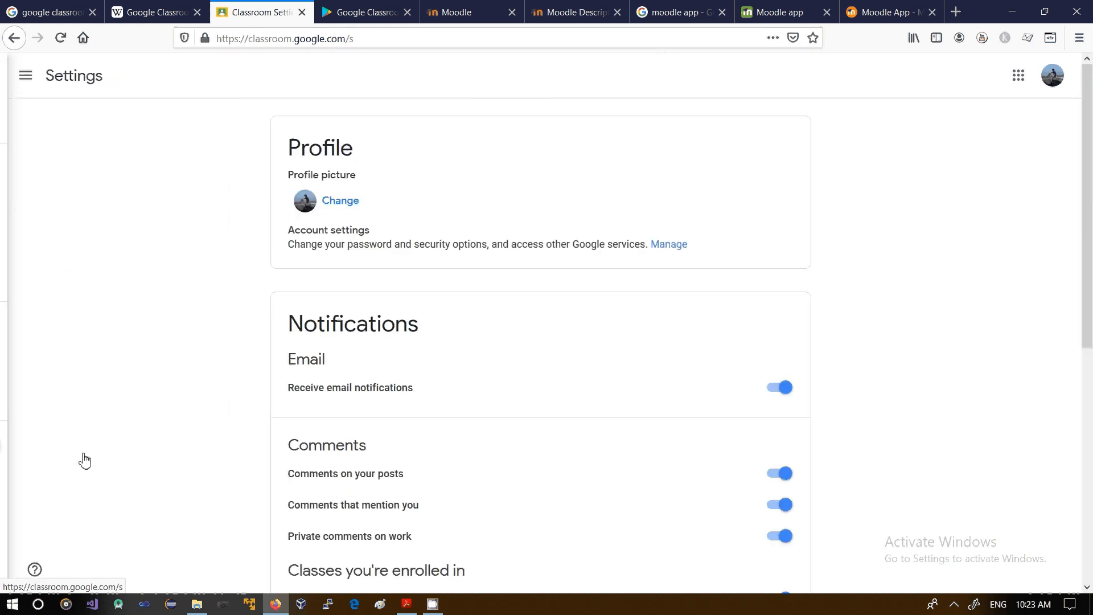
drag(1087, 164, 1090, 275)
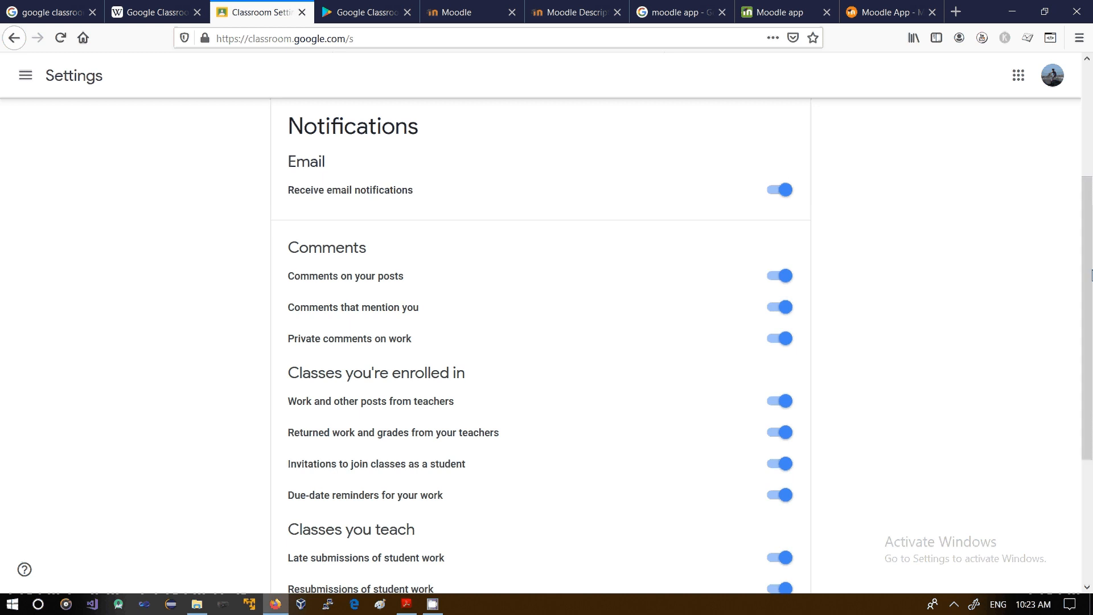
drag(290, 199, 419, 190)
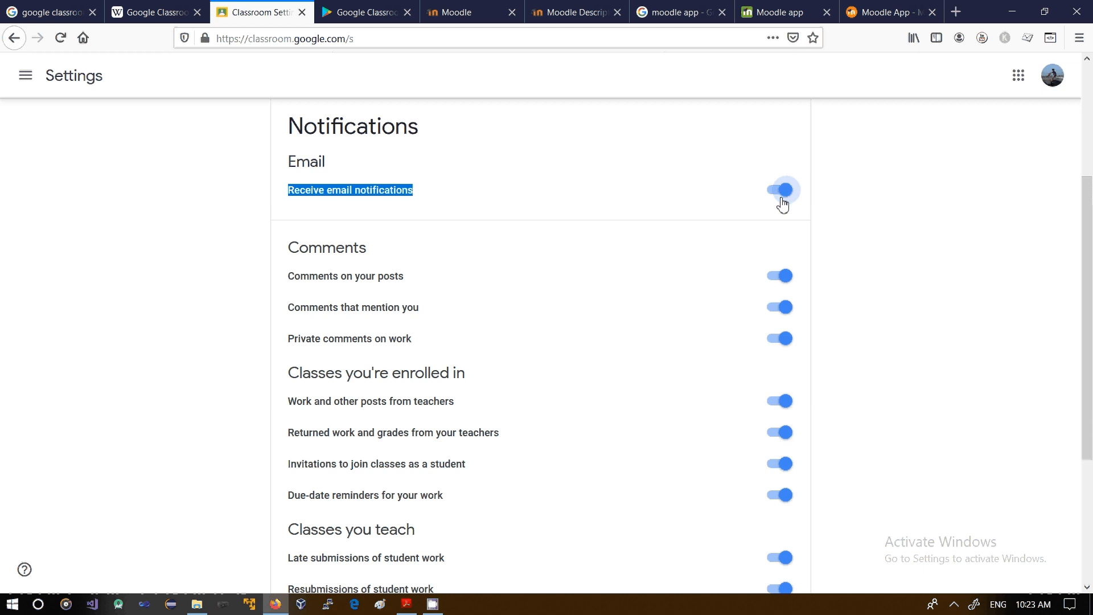
drag(1091, 334, 1091, 385)
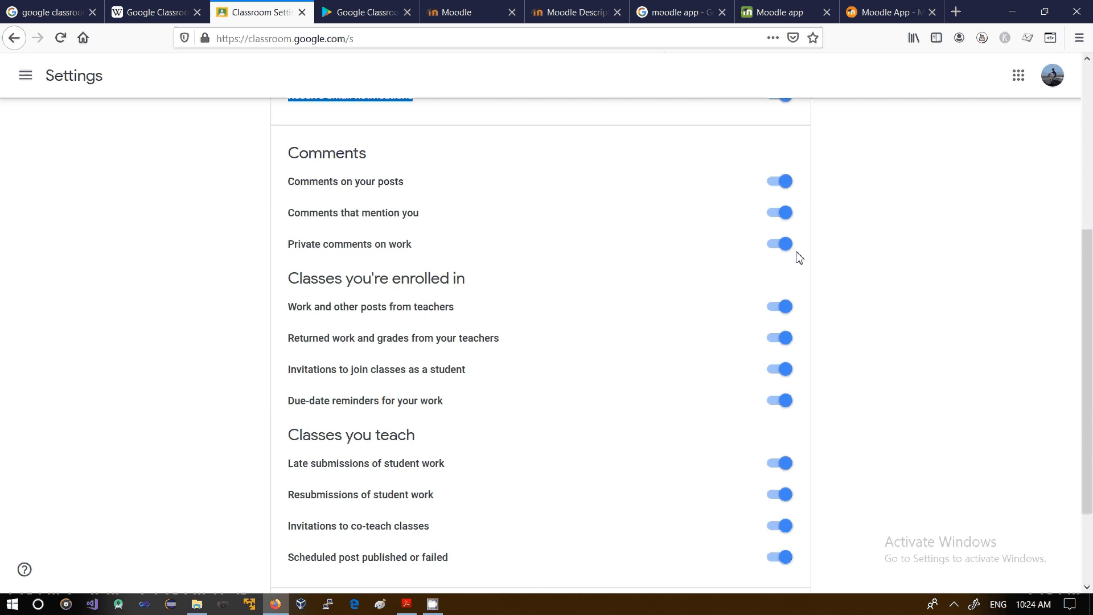
Step: For enrolled classes, turn notifications for invitations to join as a student and due-date reminders off and back on
drag(298, 280, 433, 289)
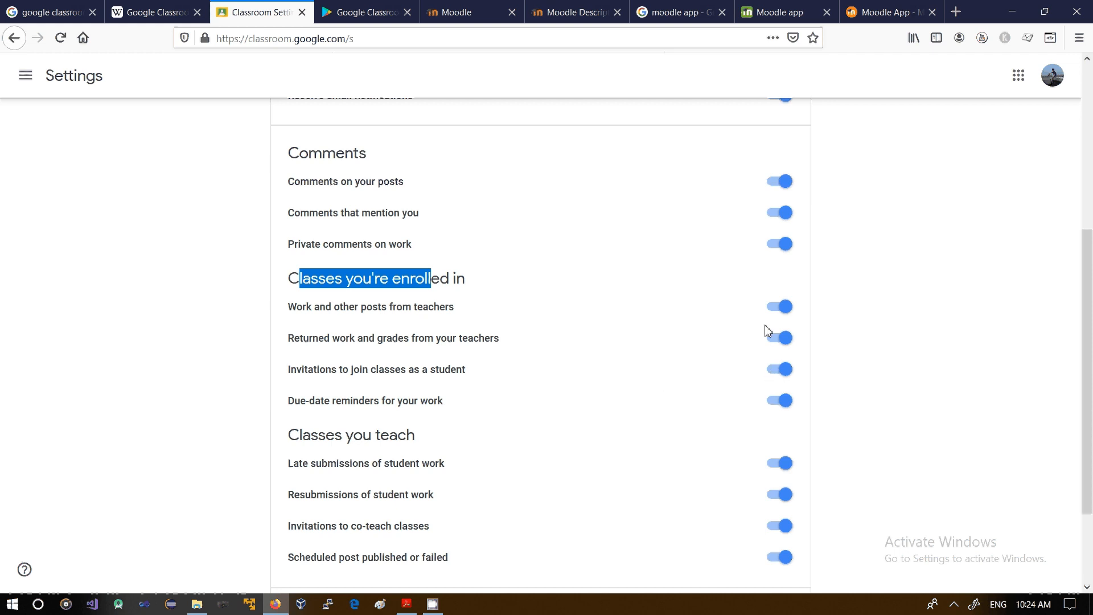
click(775, 377)
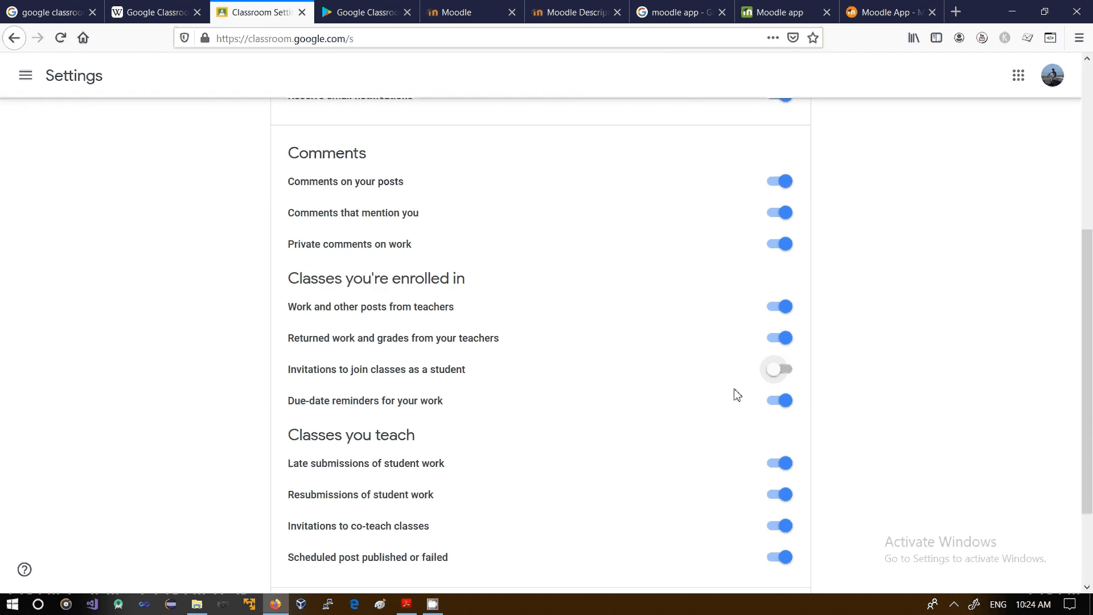
click(785, 377)
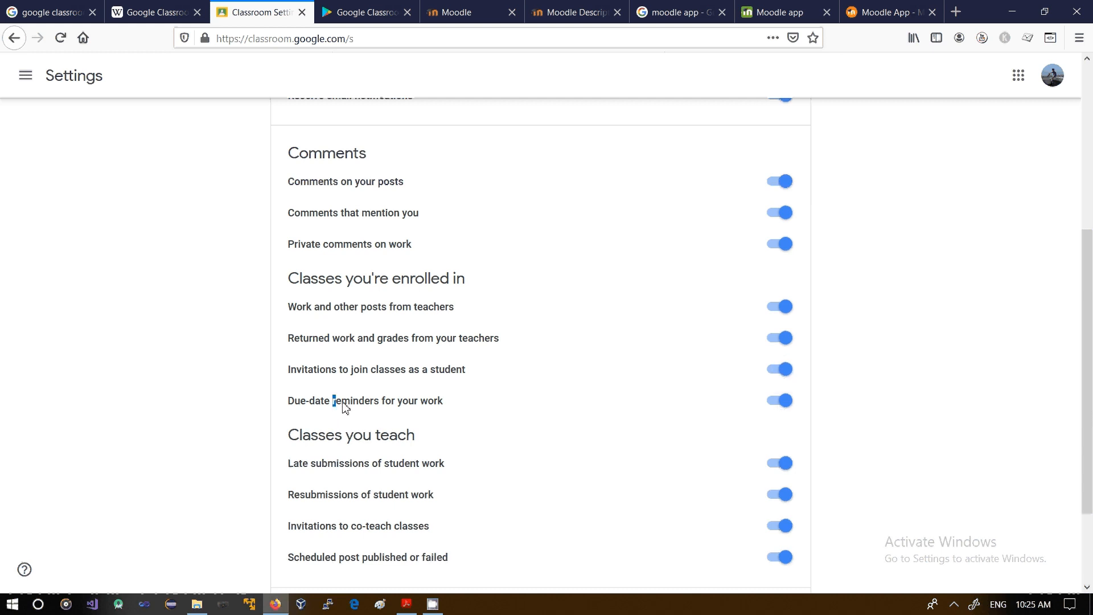
drag(335, 400, 380, 410)
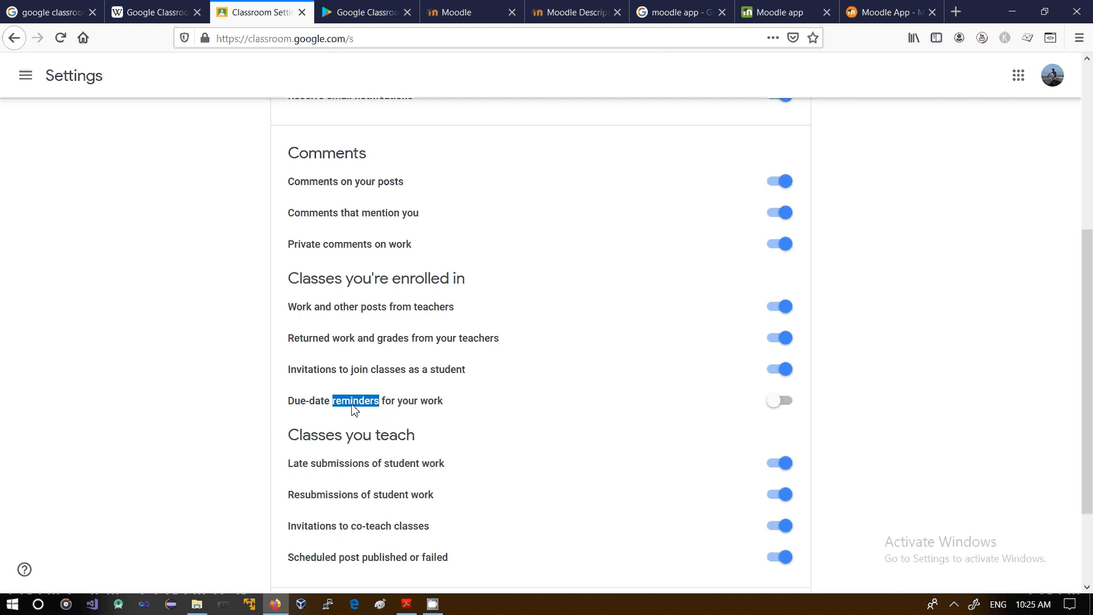
double_click(353, 406)
Step: Review the notification options for classes you teach and expand the per-class notification settings
scroll(1088, 345, down, 2)
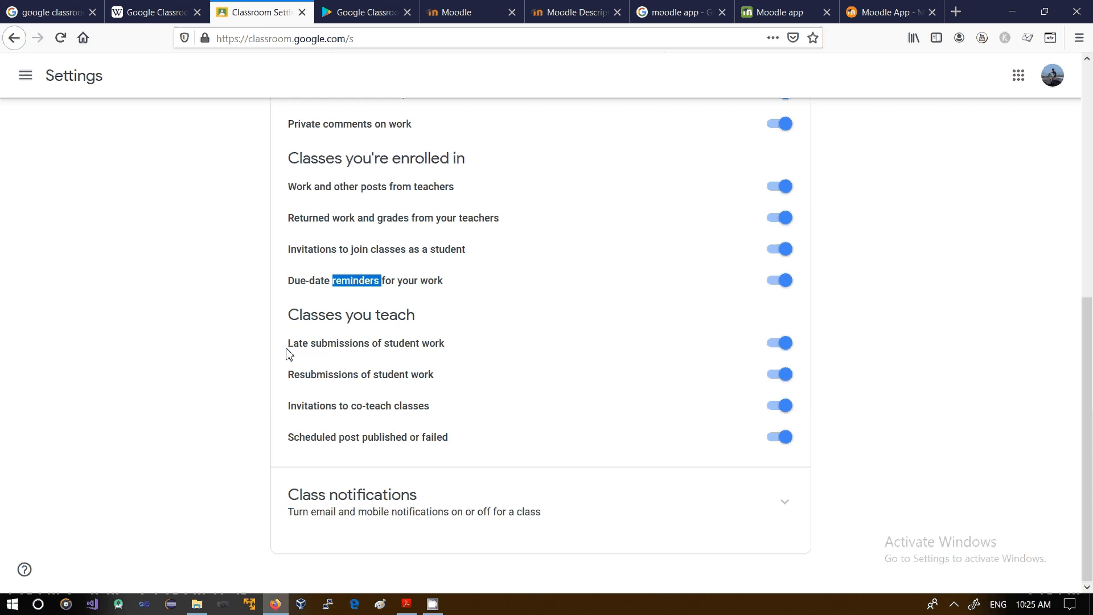
drag(288, 348, 433, 348)
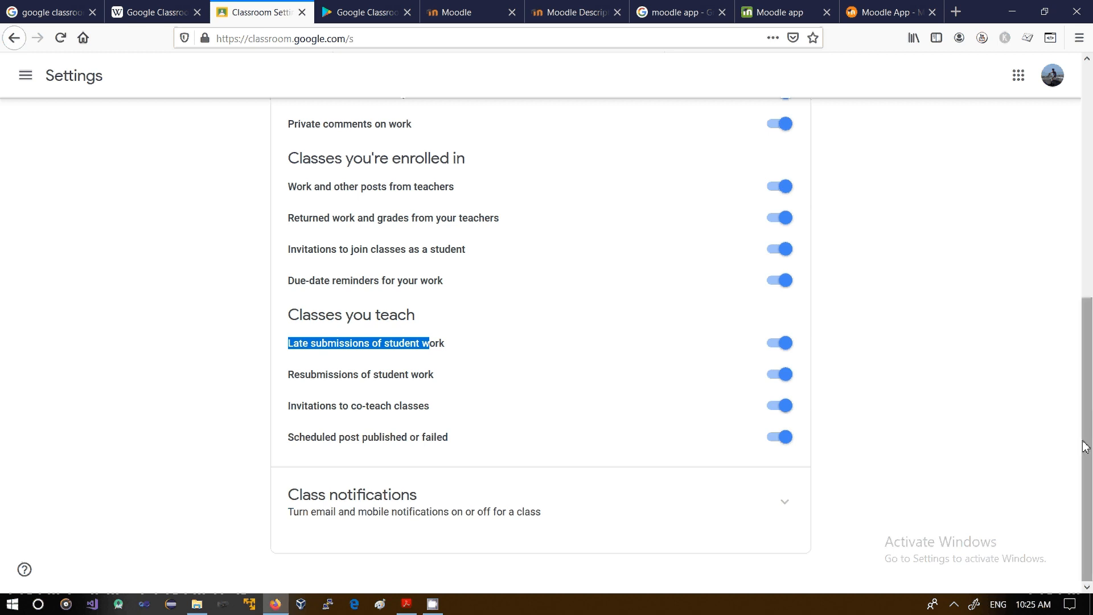
click(806, 505)
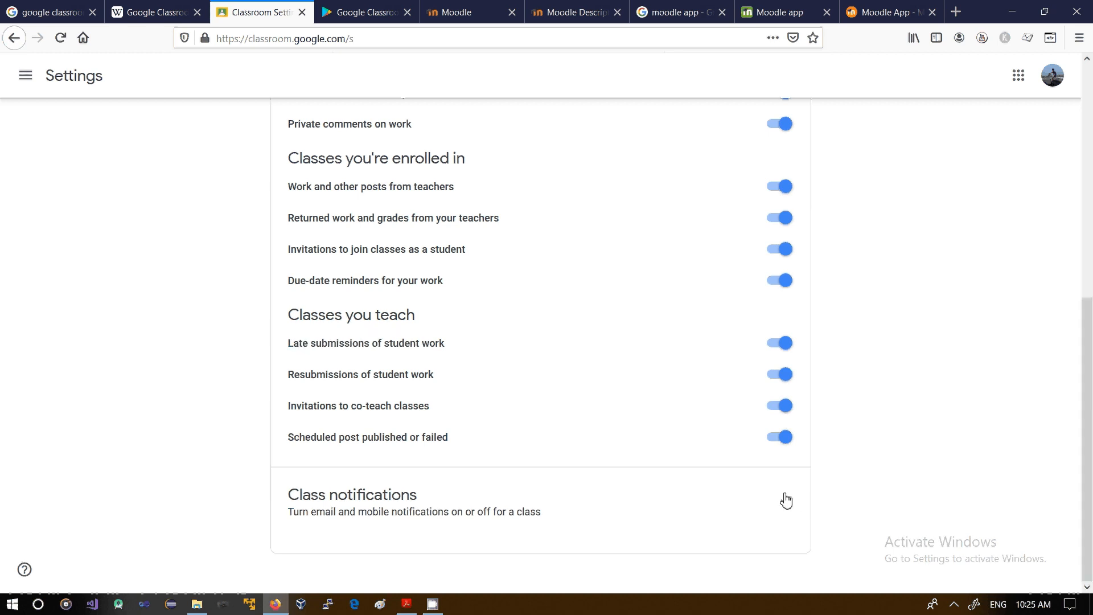
click(785, 501)
drag(1086, 340, 1086, 423)
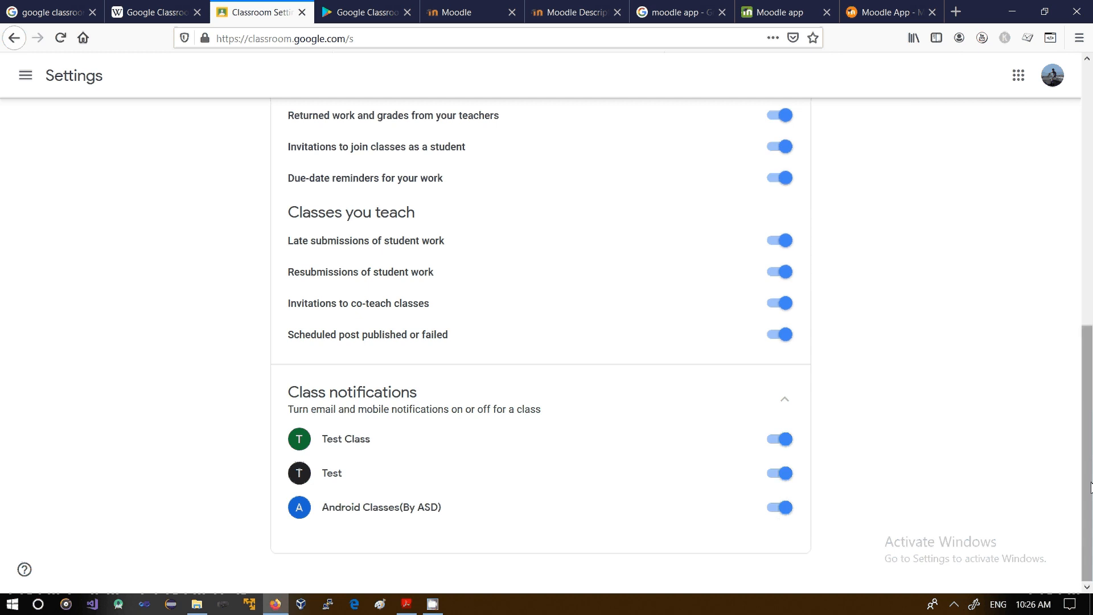
Step: Turn the notifications for comments on your posts off and back on
scroll(1089, 461, up, 3)
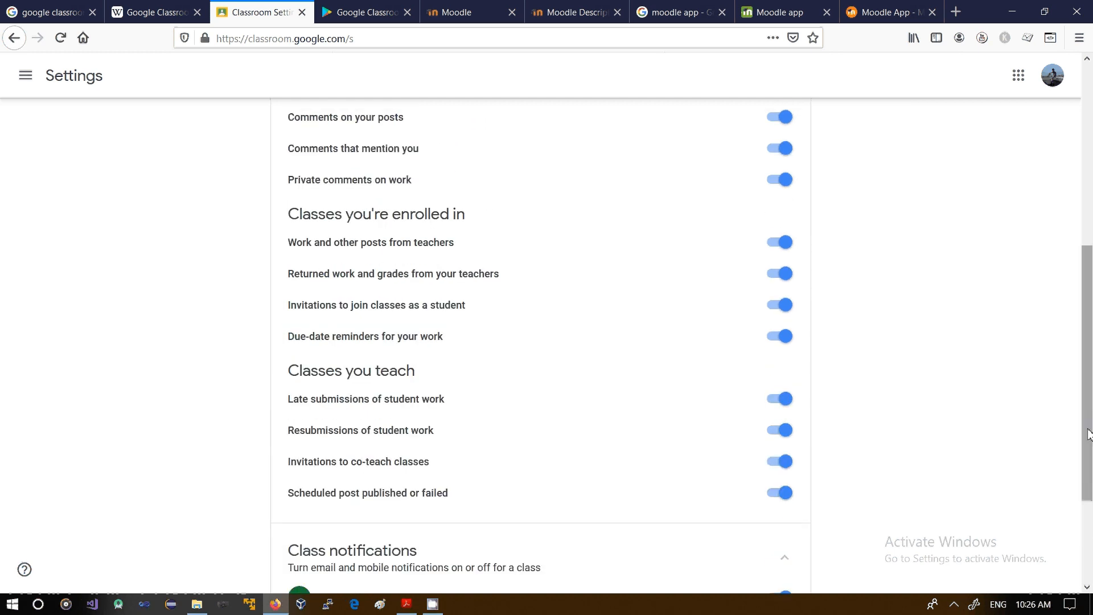
drag(1090, 434, 1070, 404)
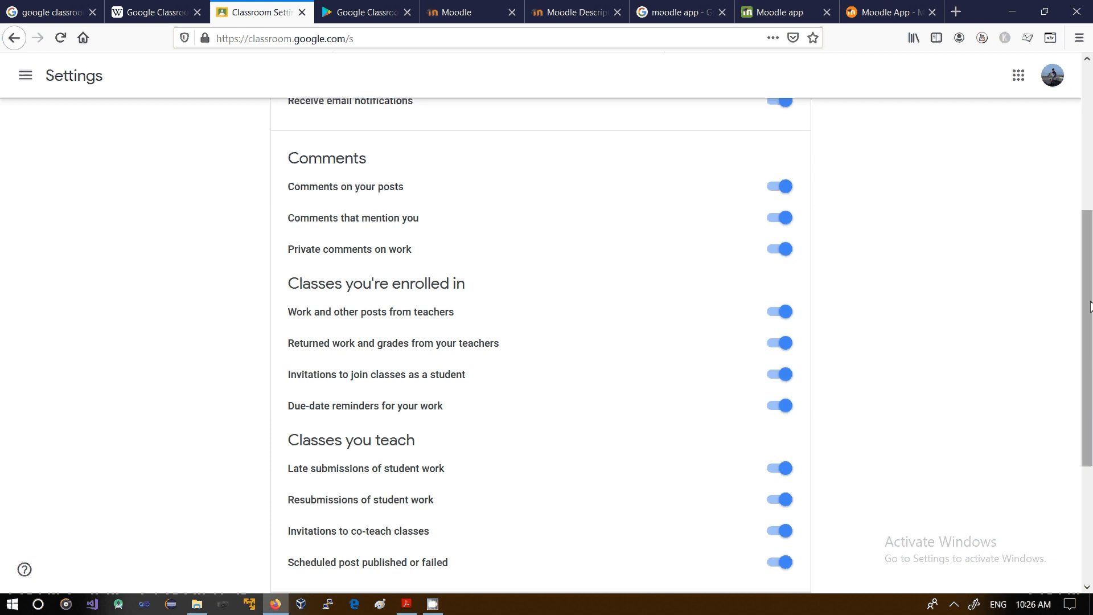
drag(1089, 306, 1074, 287)
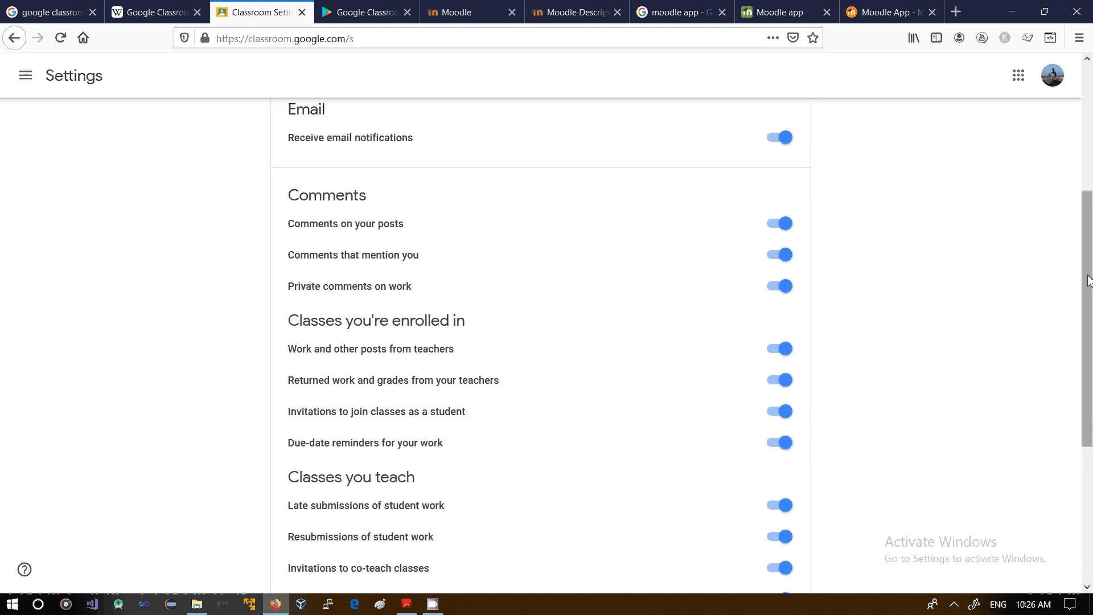
click(772, 231)
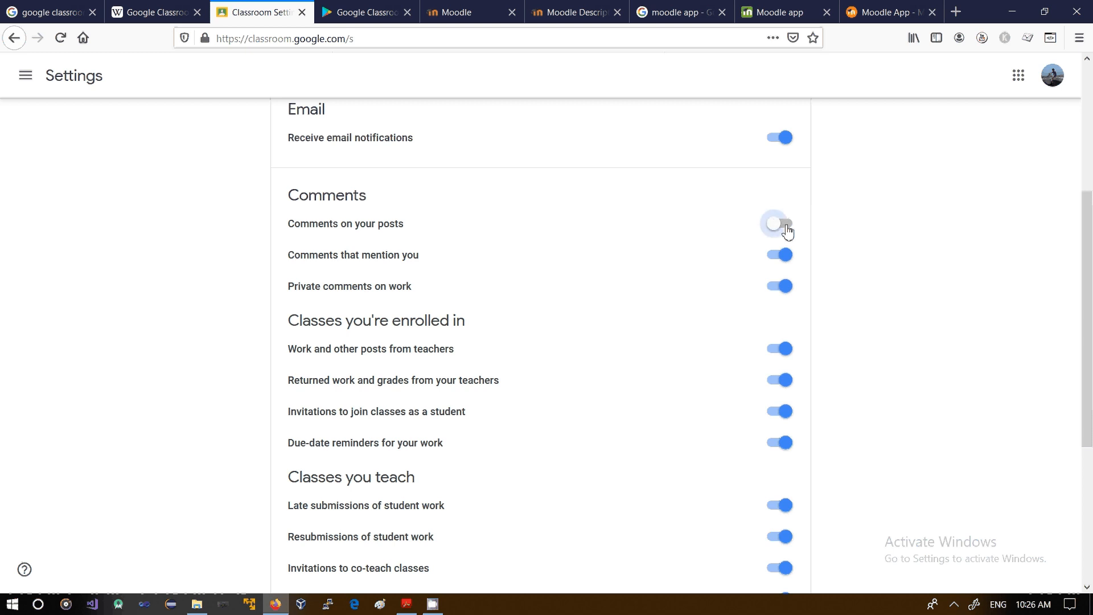
click(775, 228)
drag(1086, 358, 244, 172)
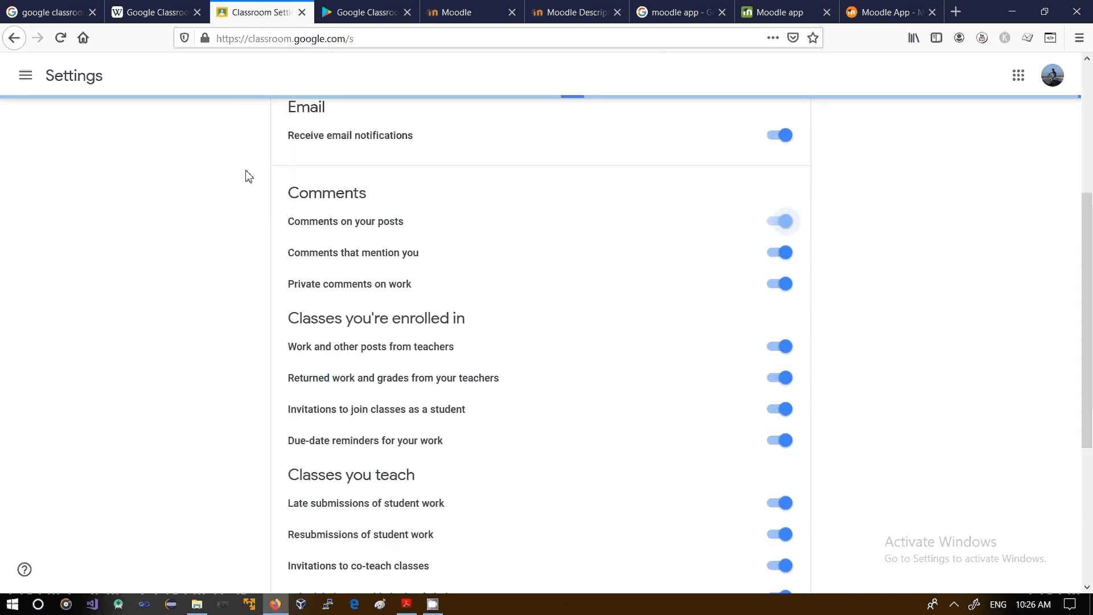
Step: View this week's calendar for all classes and return to the overview of classes
click(25, 86)
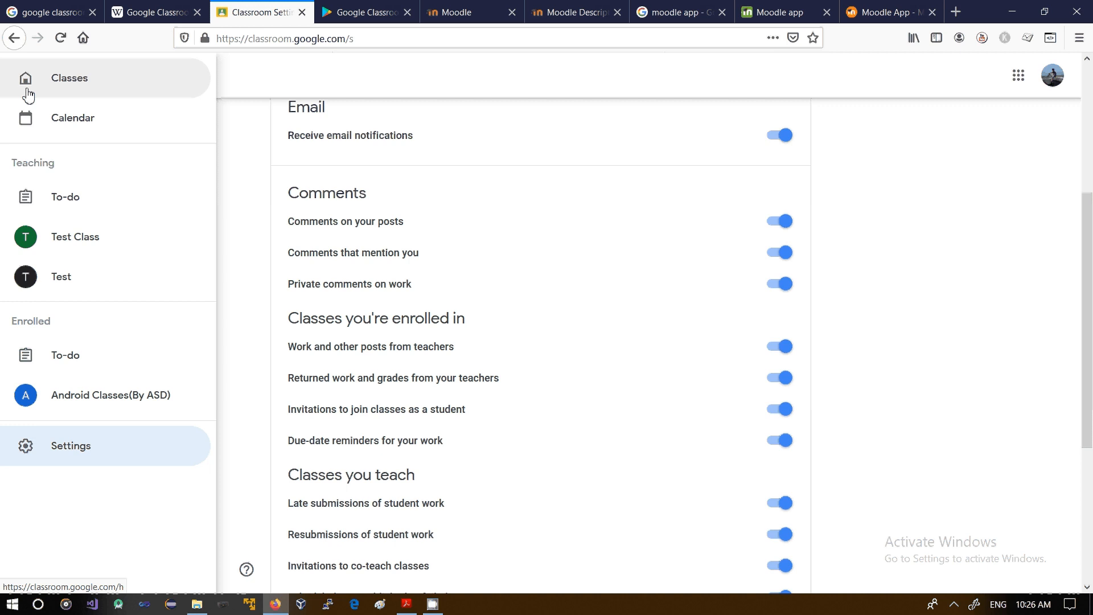
click(80, 134)
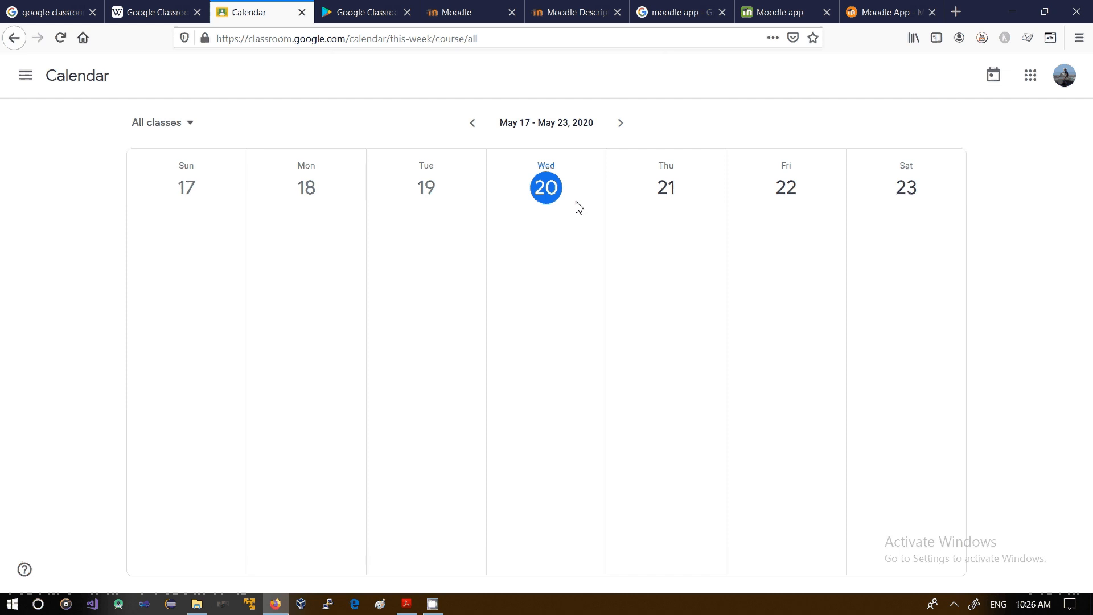
click(26, 78)
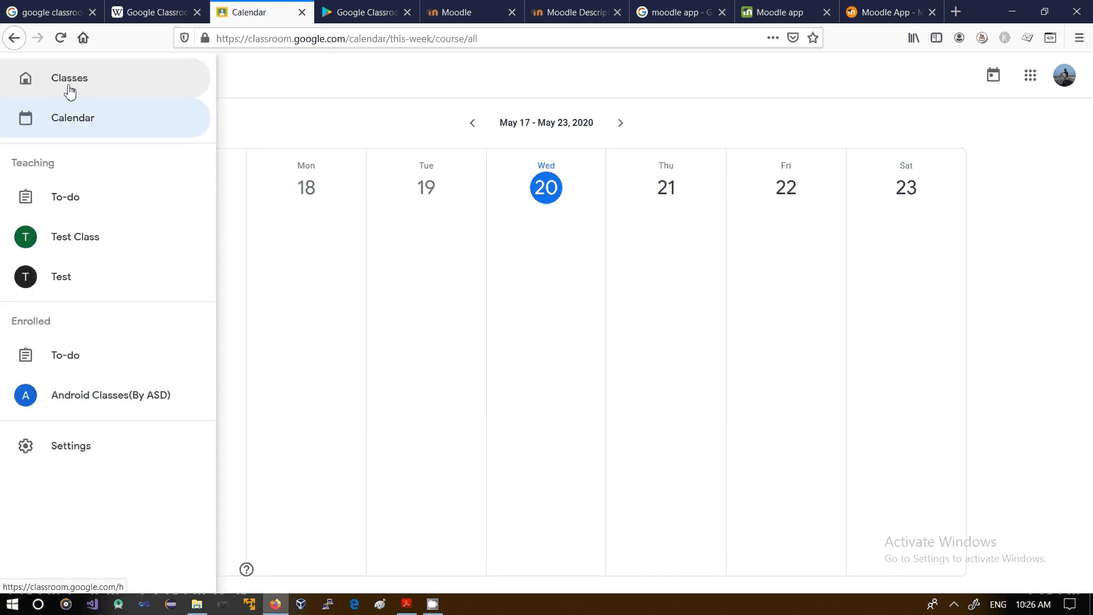
click(70, 91)
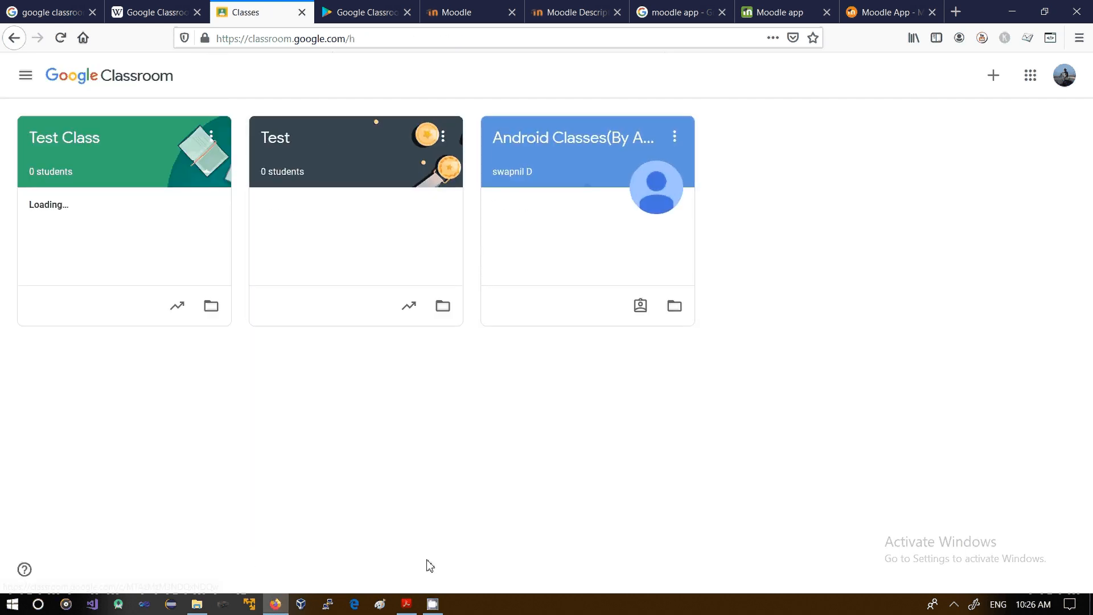